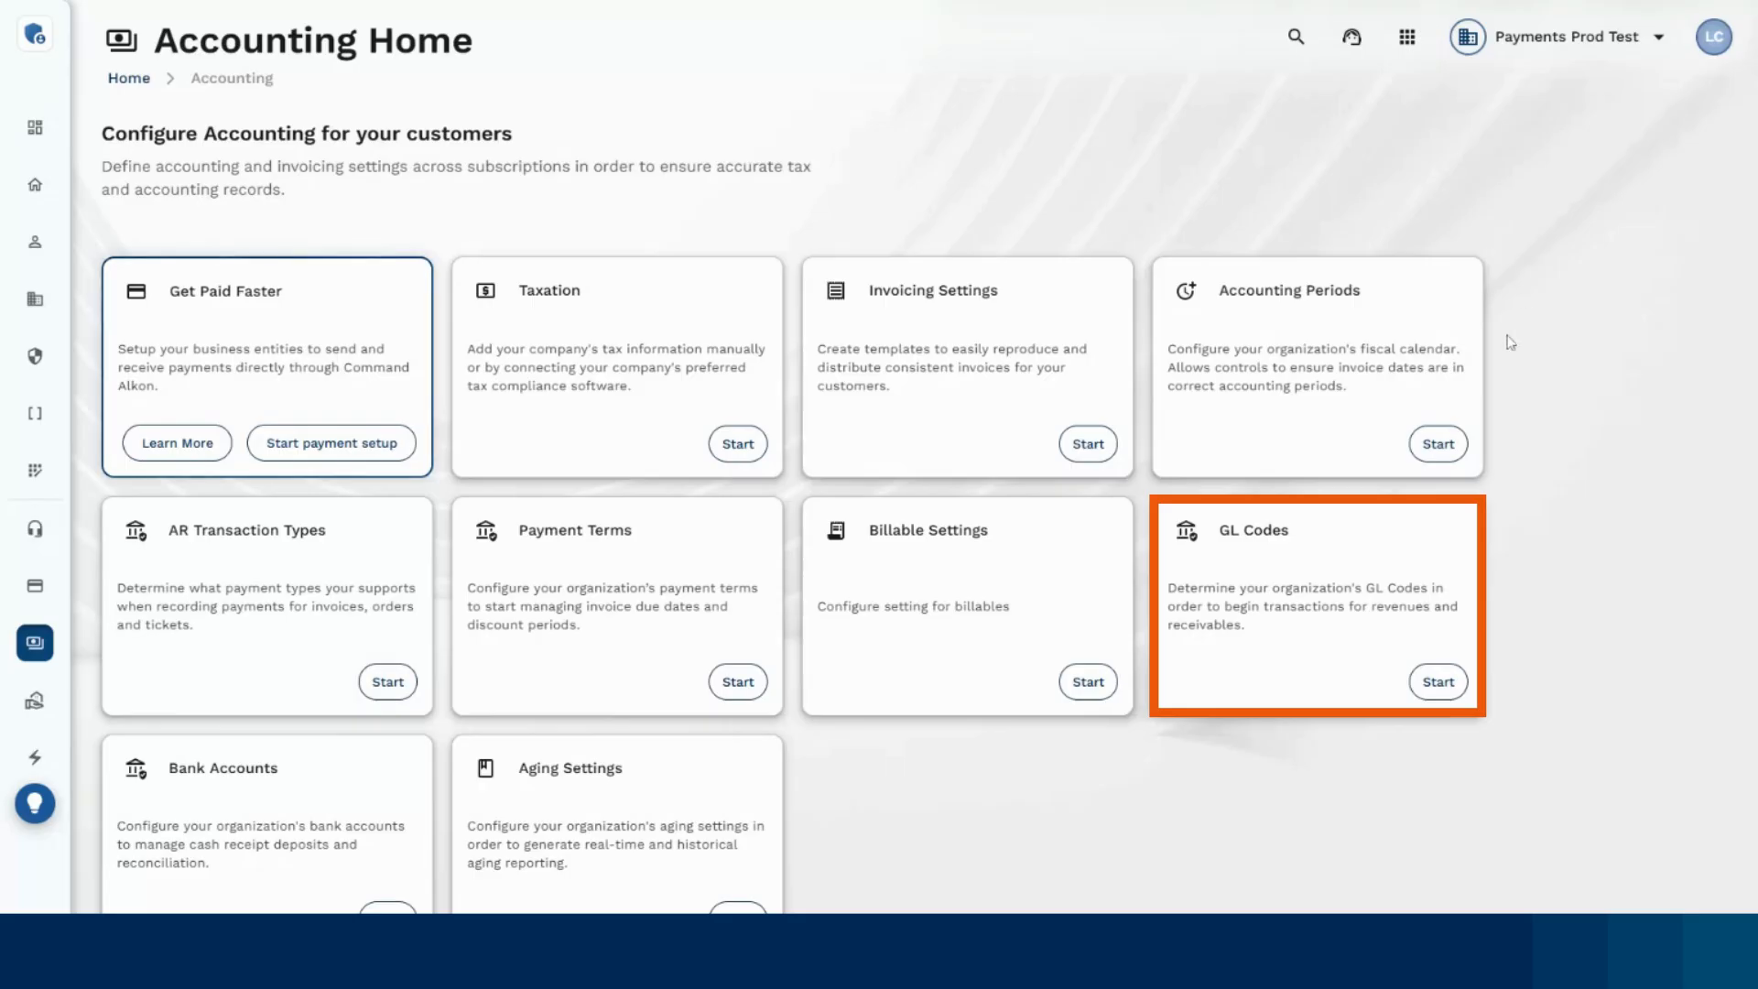
# - Start a new GL account in the GL Codes settings, named Accounts Receivable with GL number 1200
pyautogui.click(1435, 682)
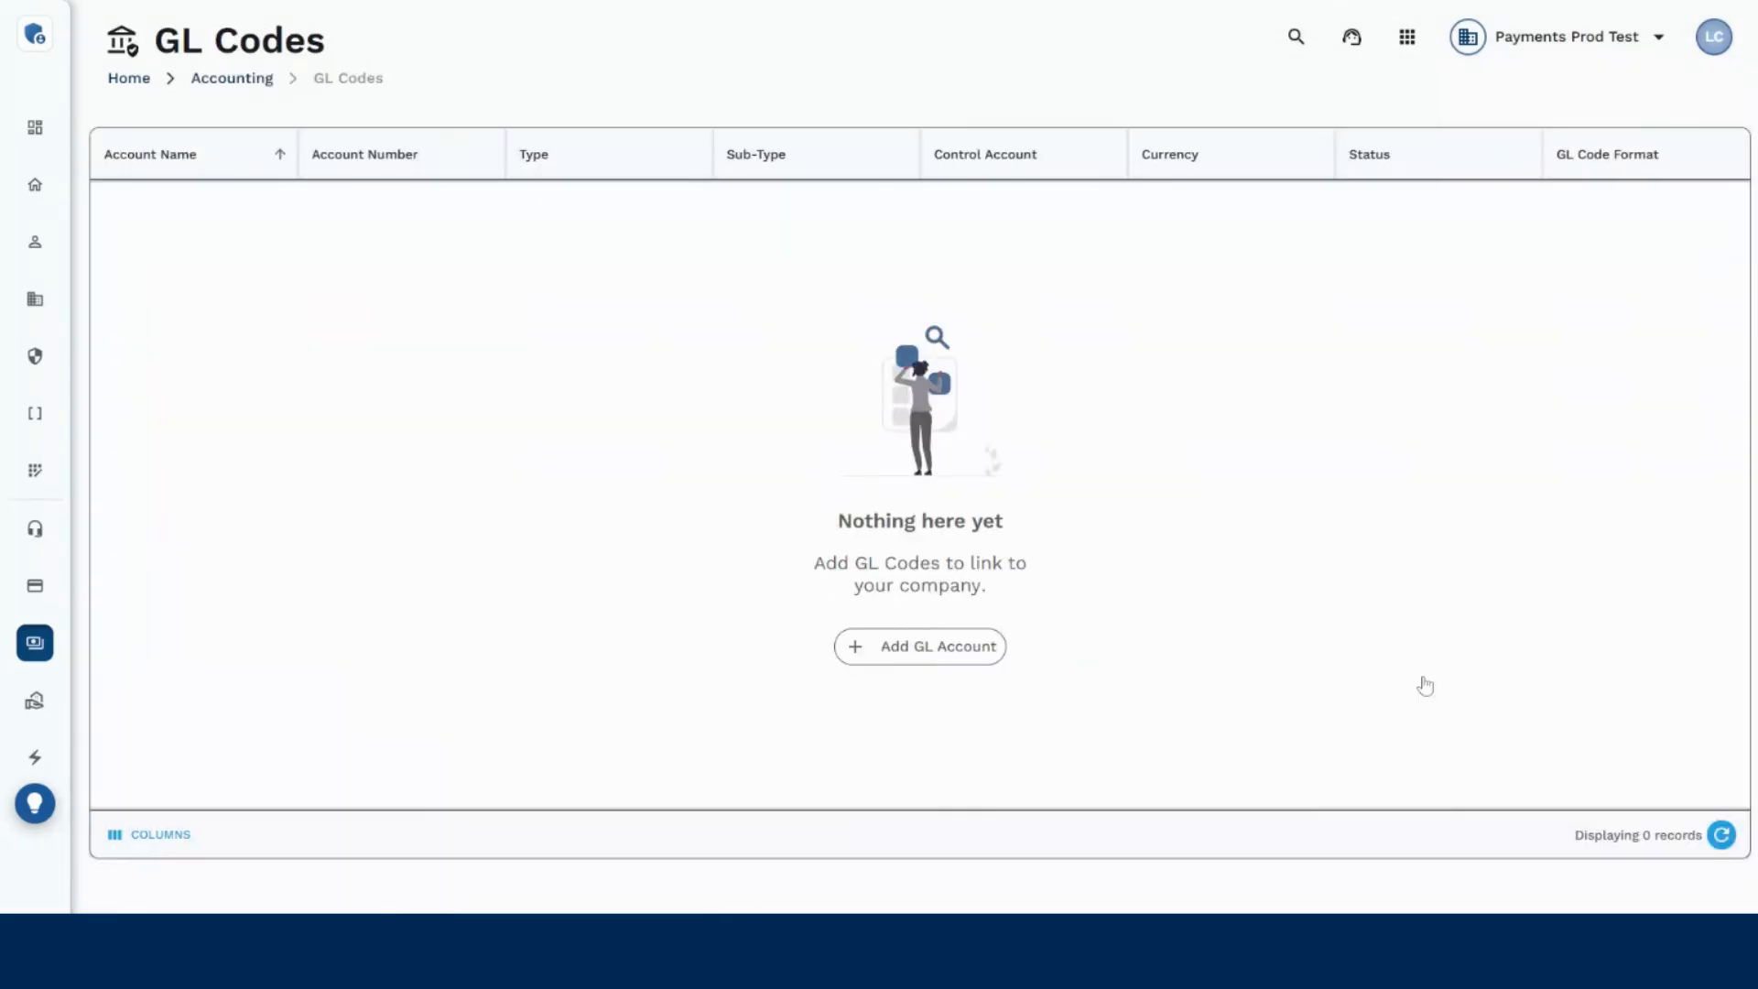
pyautogui.click(884, 653)
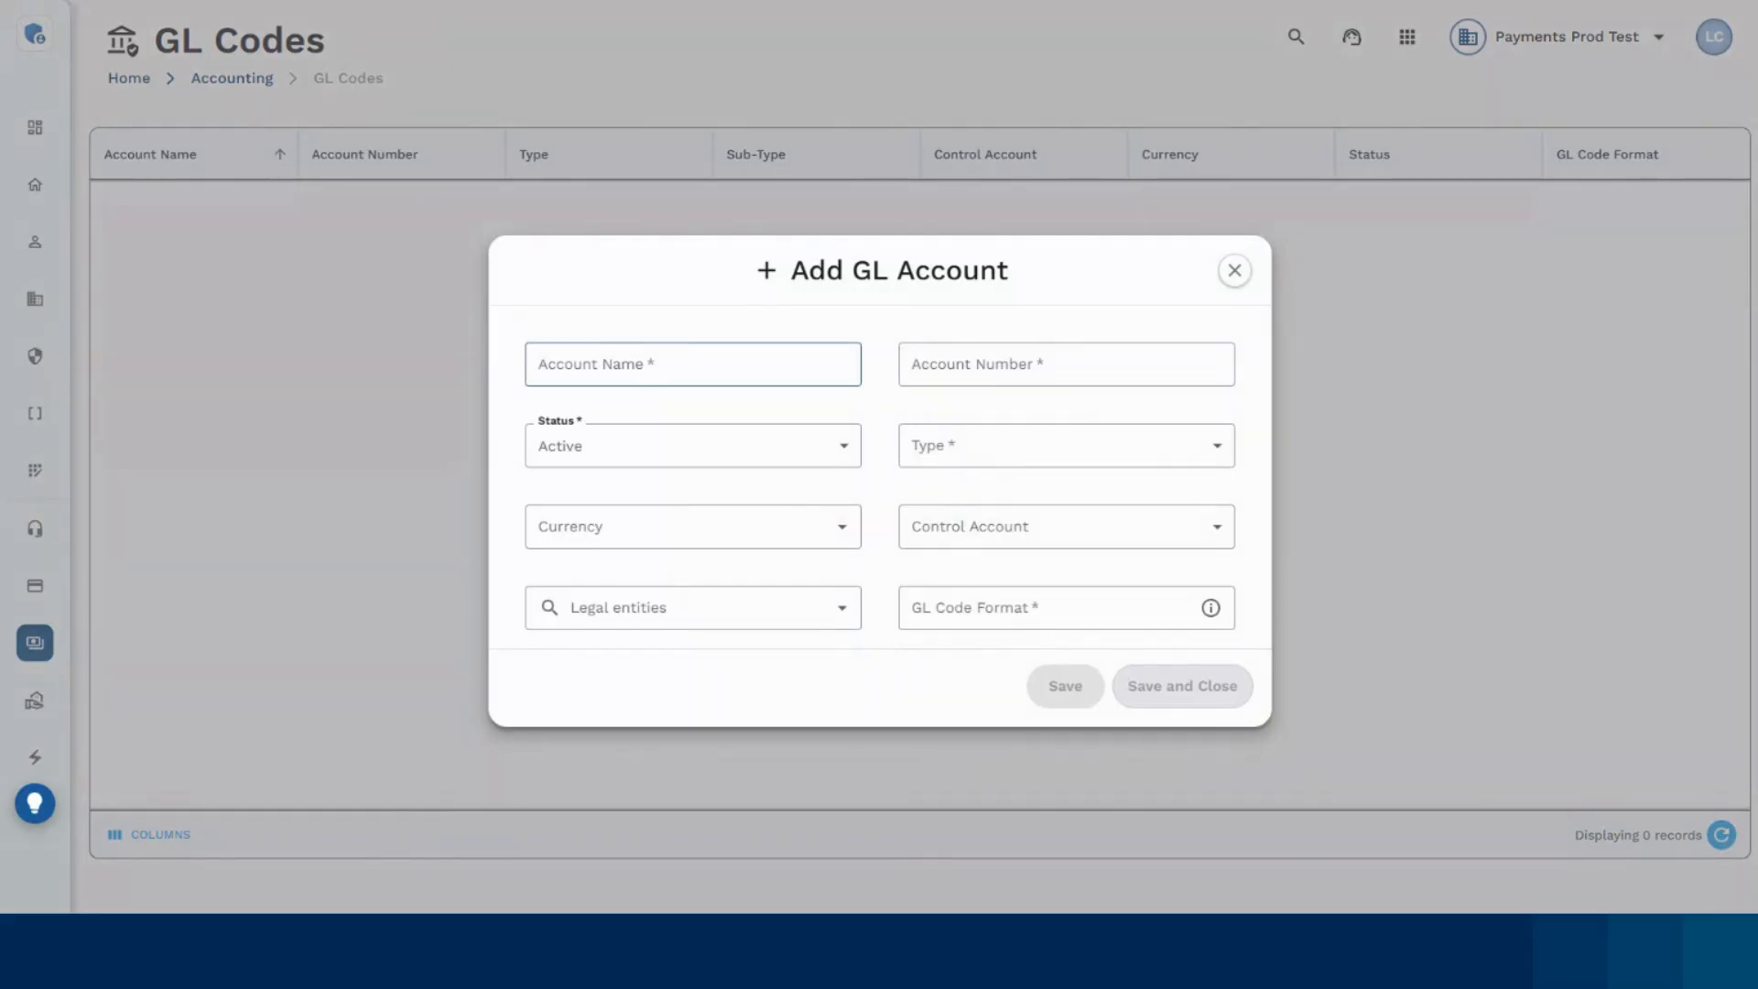
pyautogui.write('A')
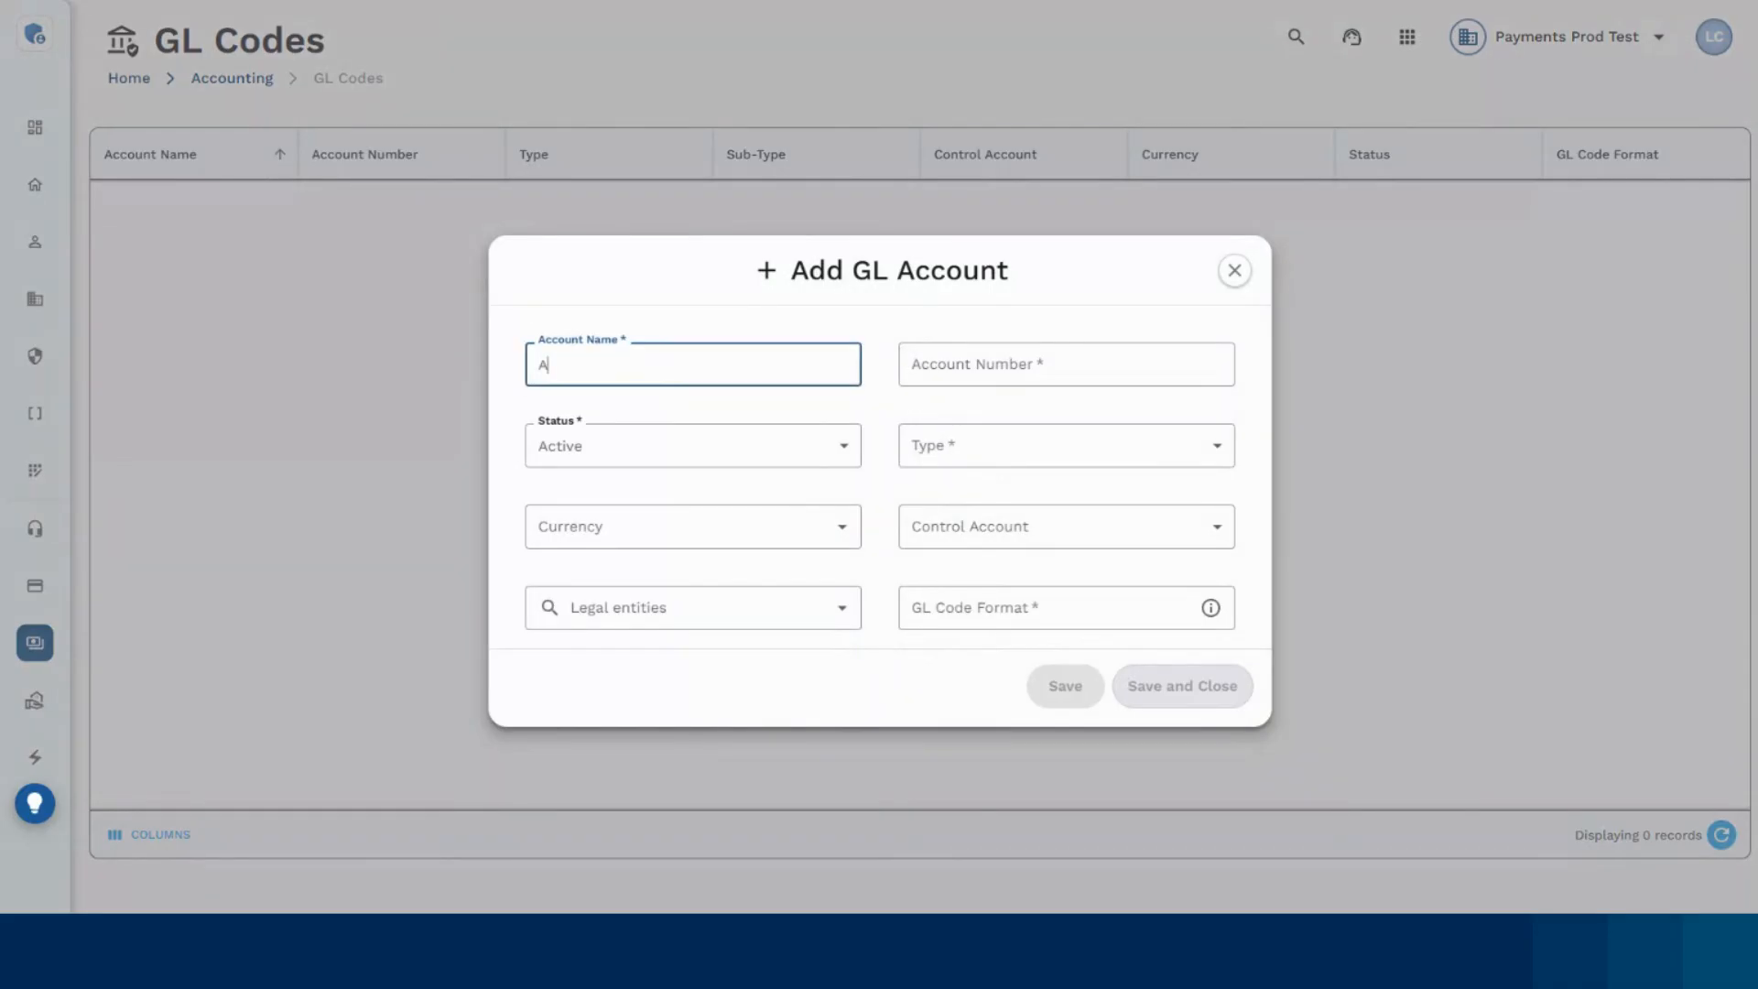
pyautogui.write('ccounts Receivable')
pyautogui.click(1066, 364)
pyautogui.write('1200')
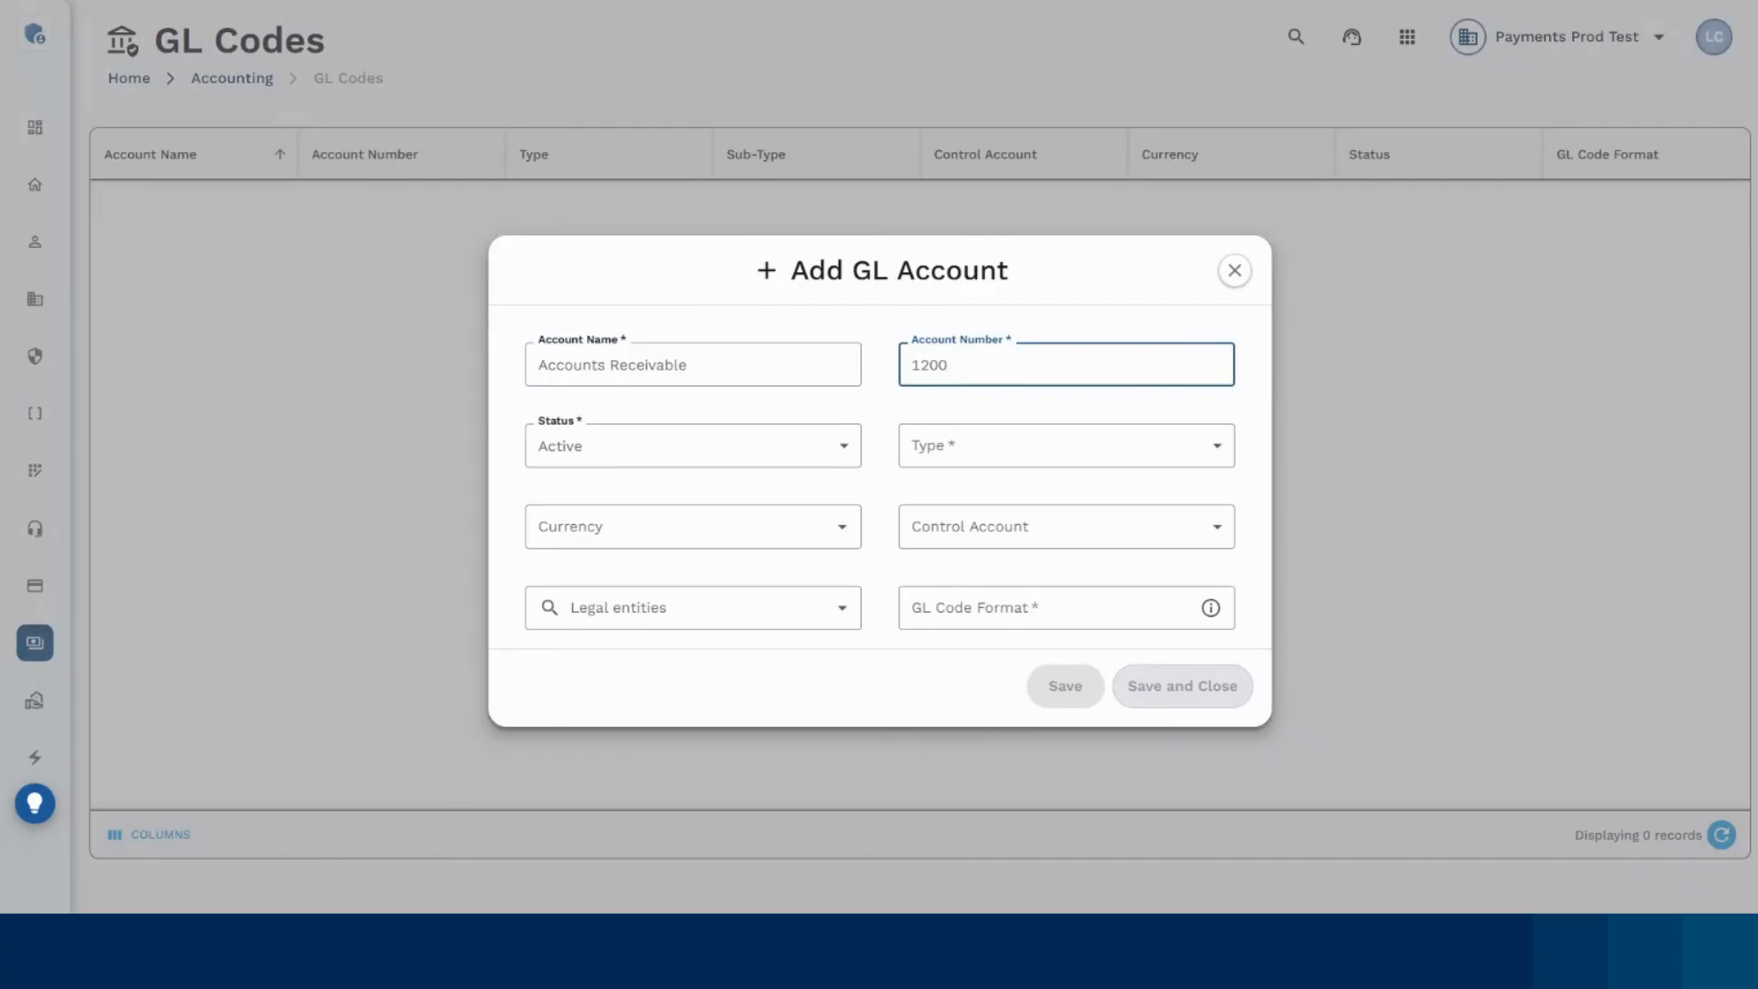
# - Set the GL account's type to Asset and its control account to Accounts Receivable
pyautogui.click(984, 445)
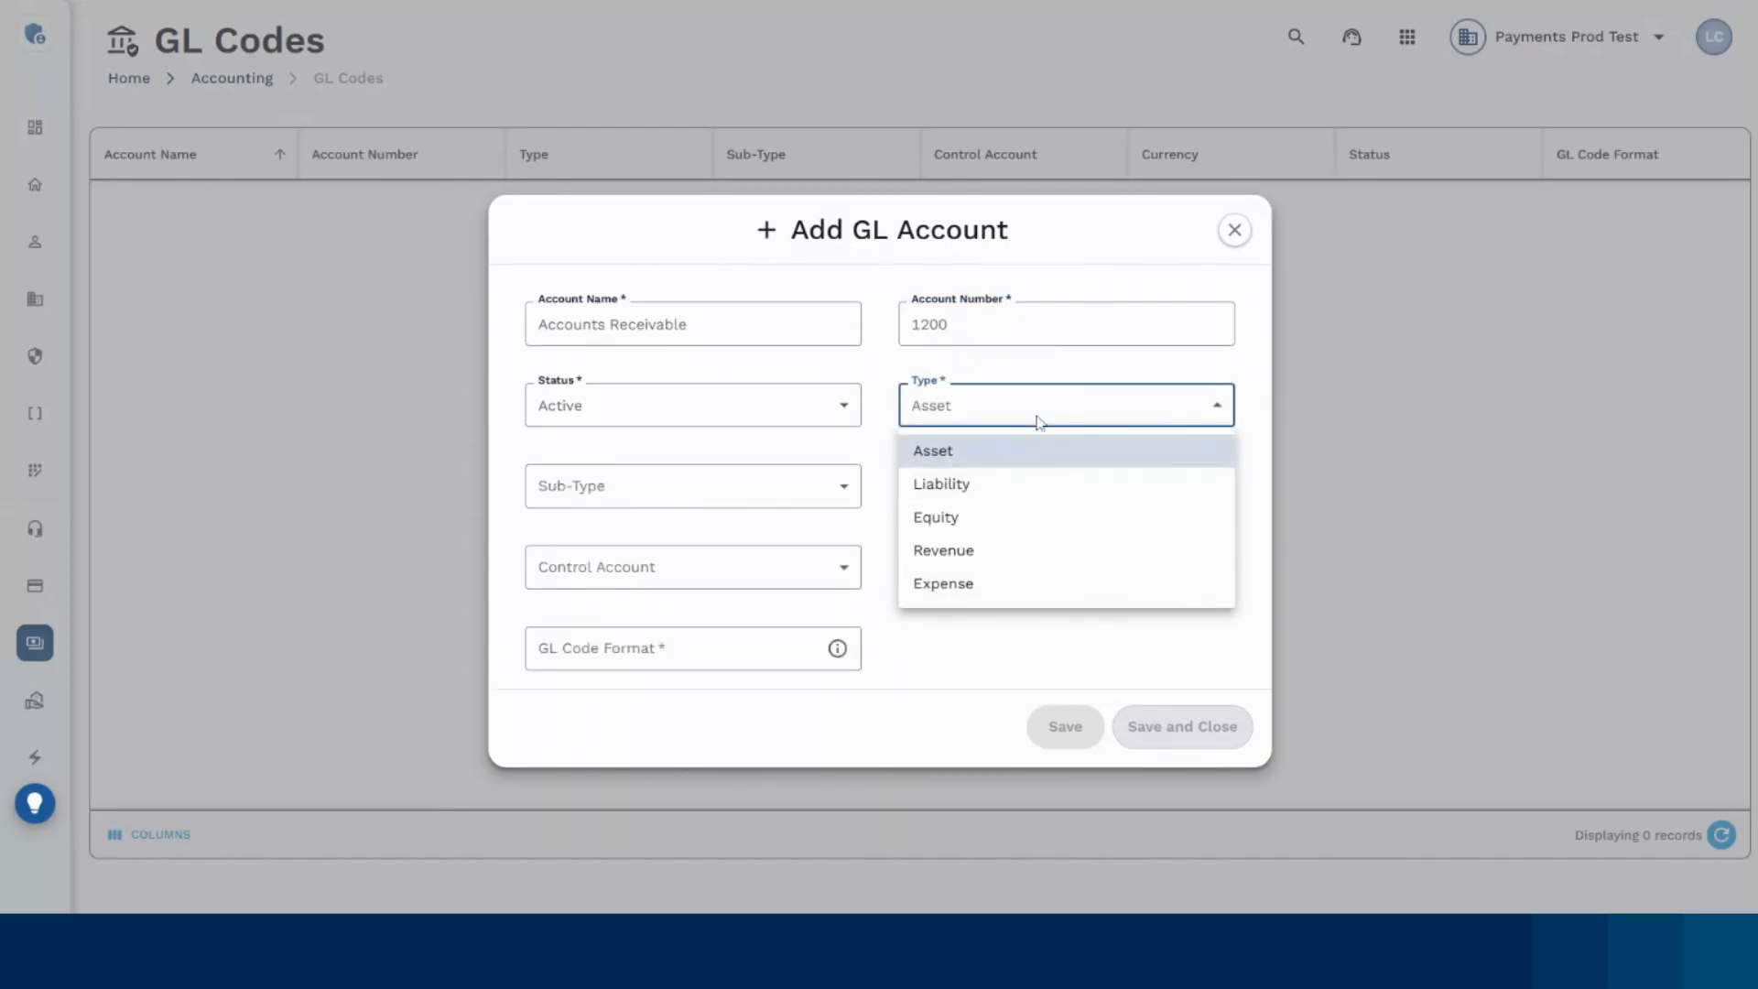
pyautogui.click(1040, 421)
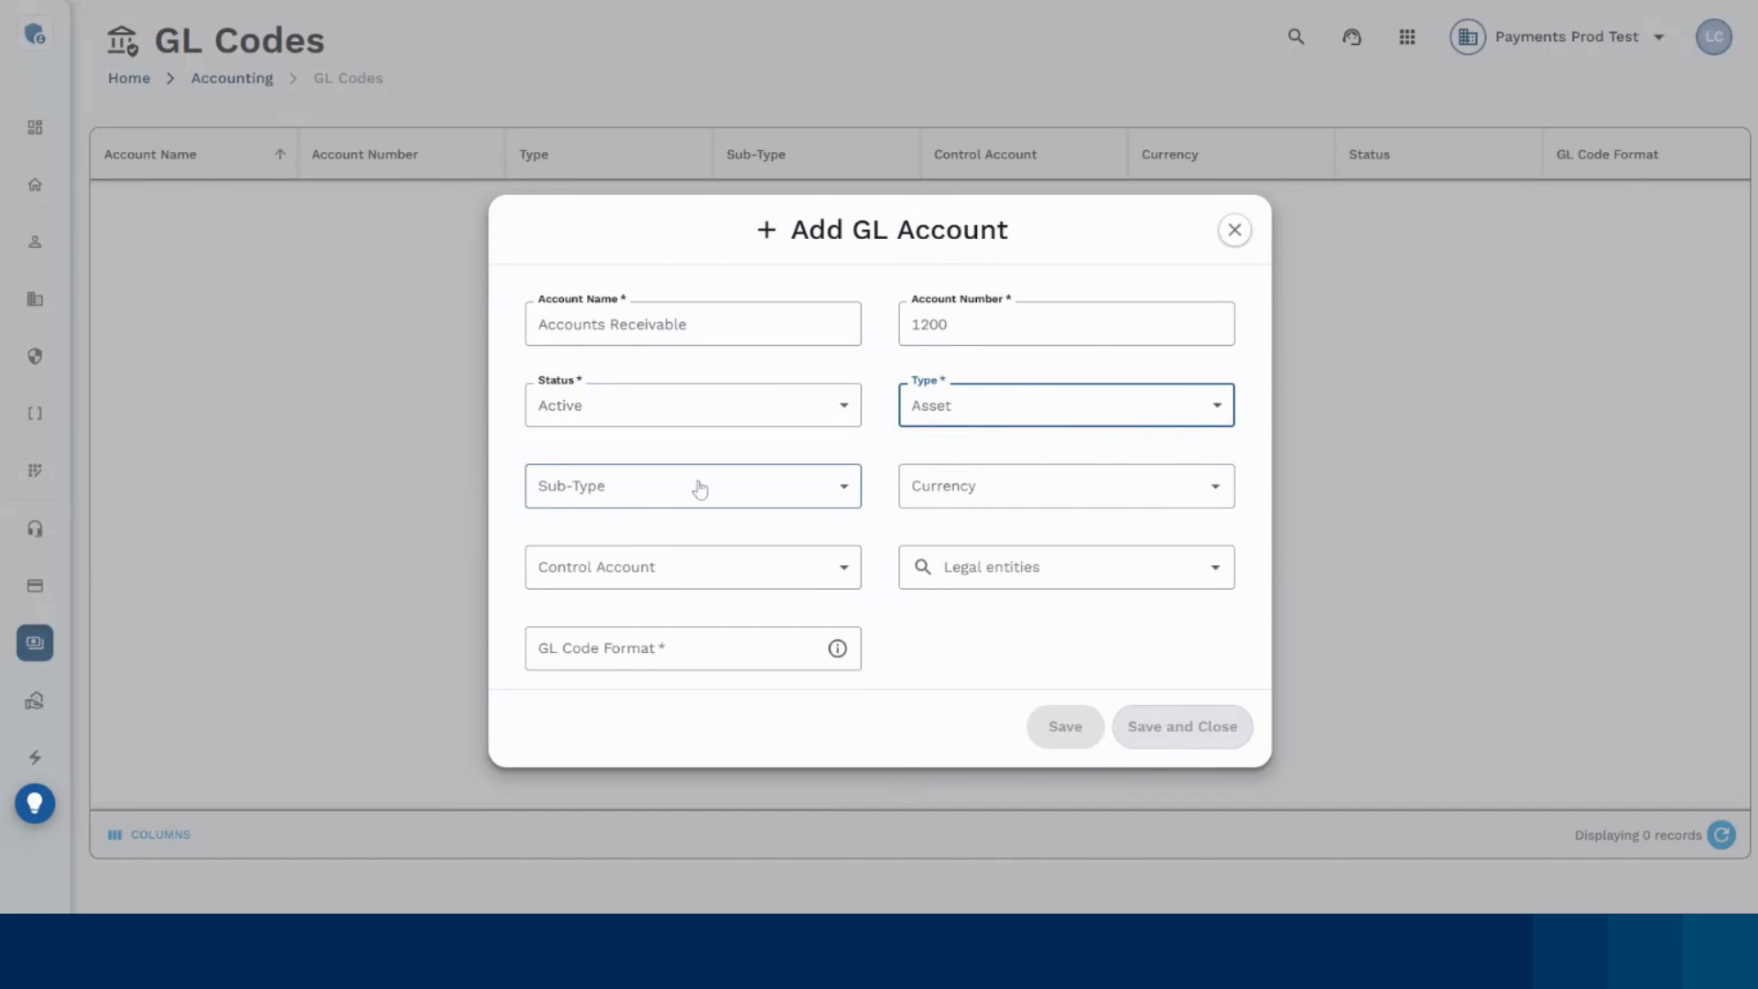
pyautogui.click(654, 571)
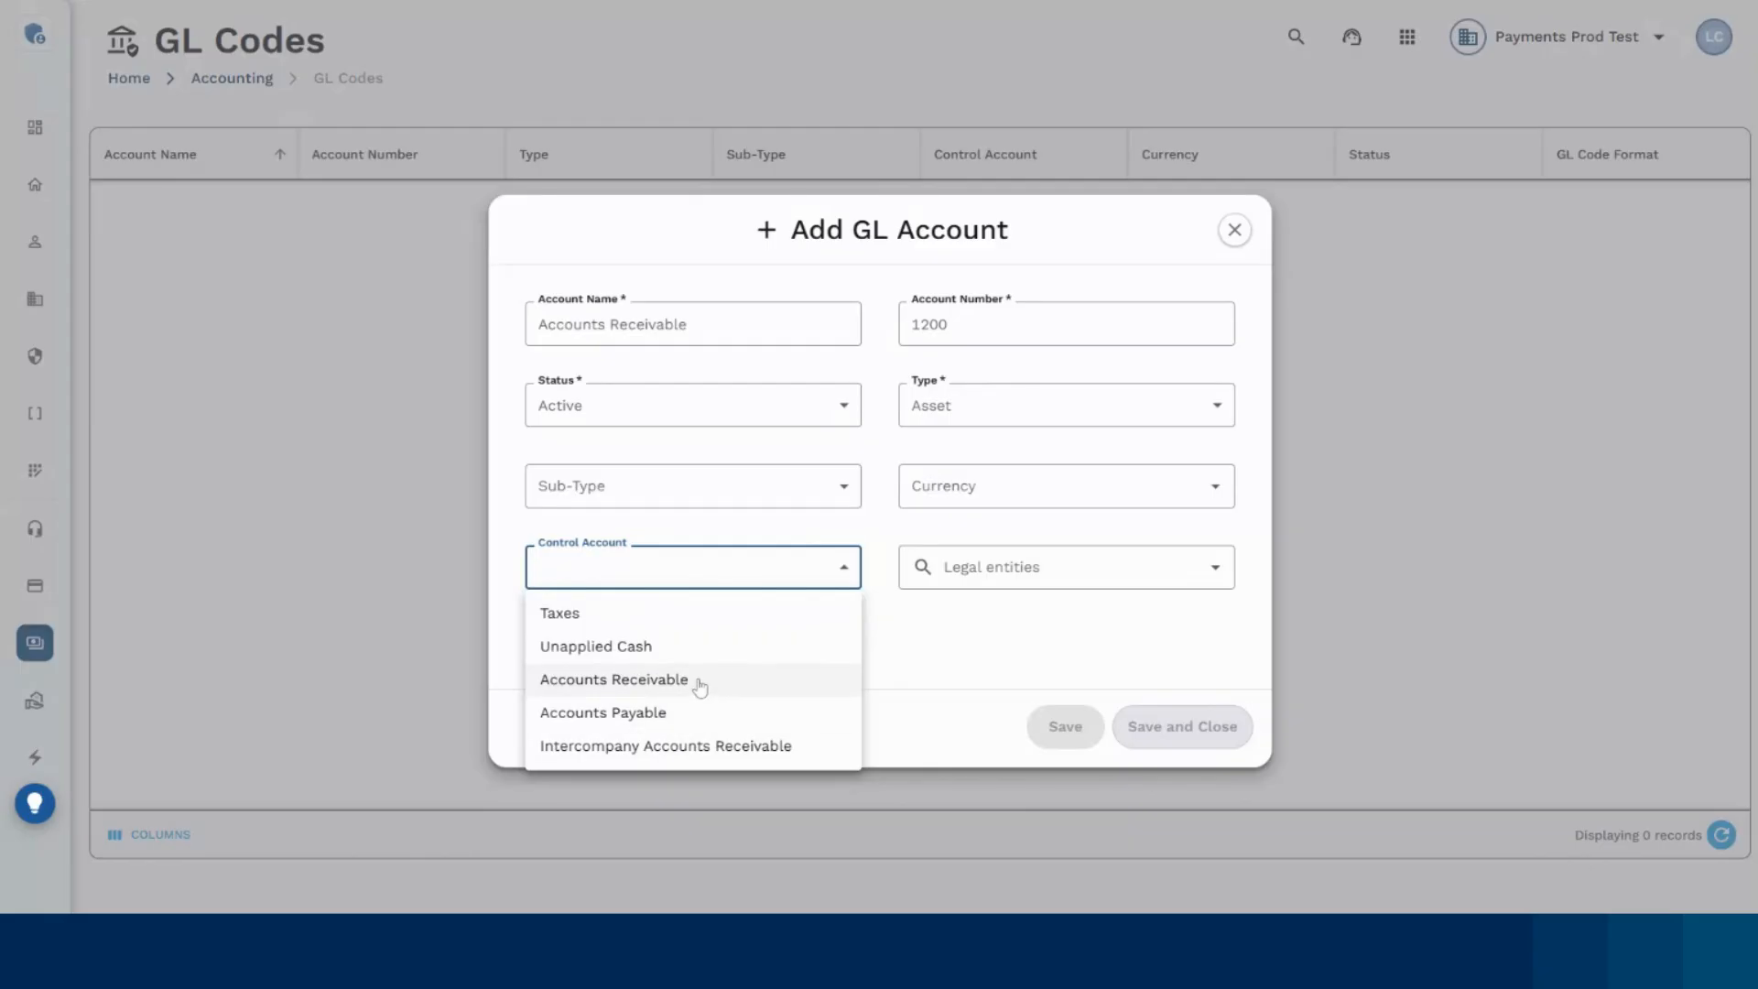
pyautogui.click(623, 691)
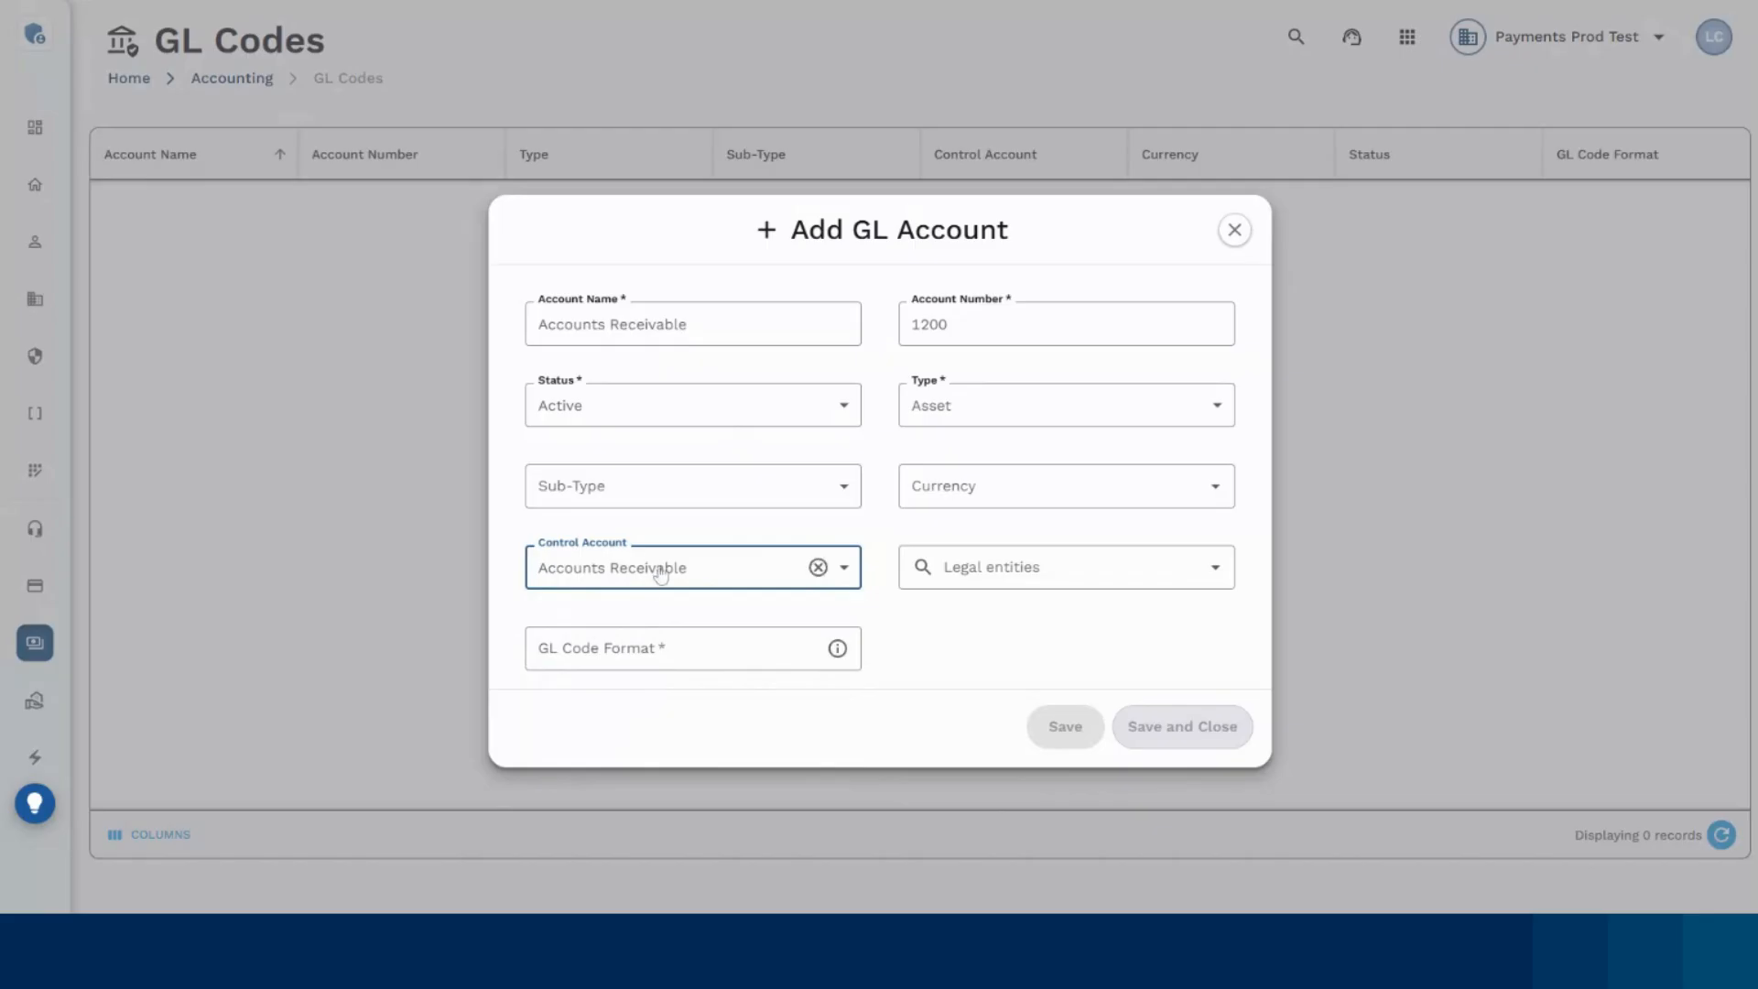
# - Assign all available legal entities to the Accounts Receivable GL account
pyautogui.click(1007, 567)
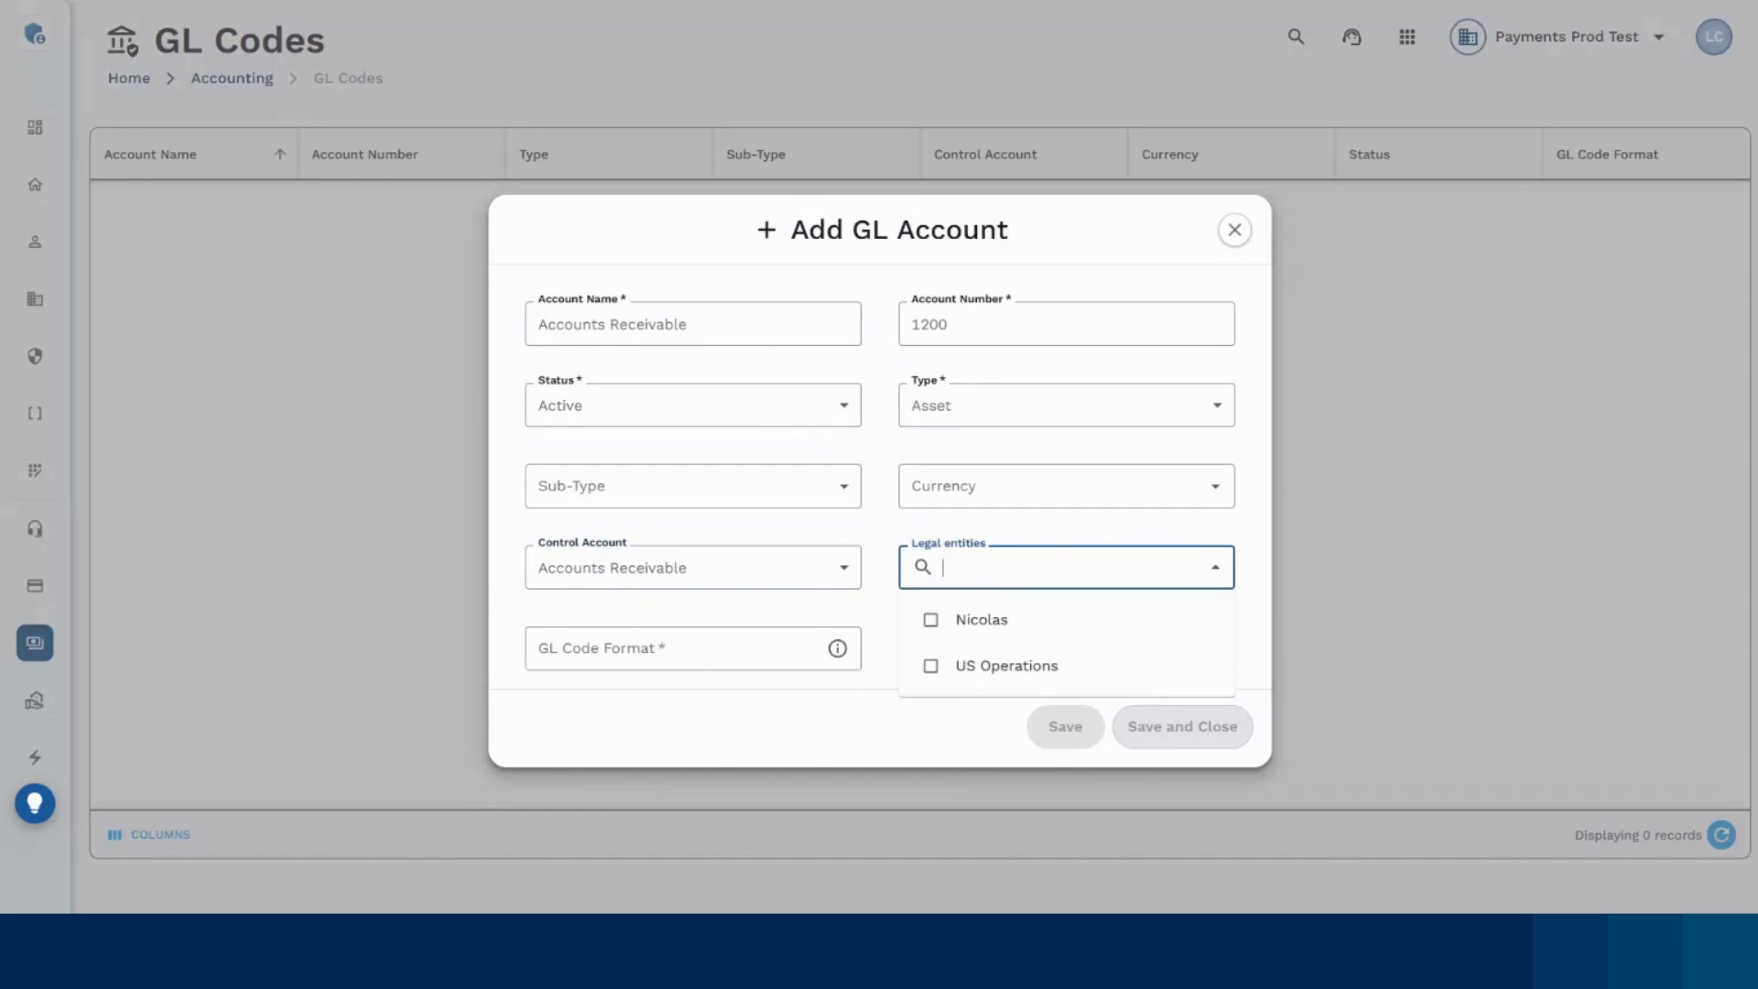
pyautogui.click(978, 622)
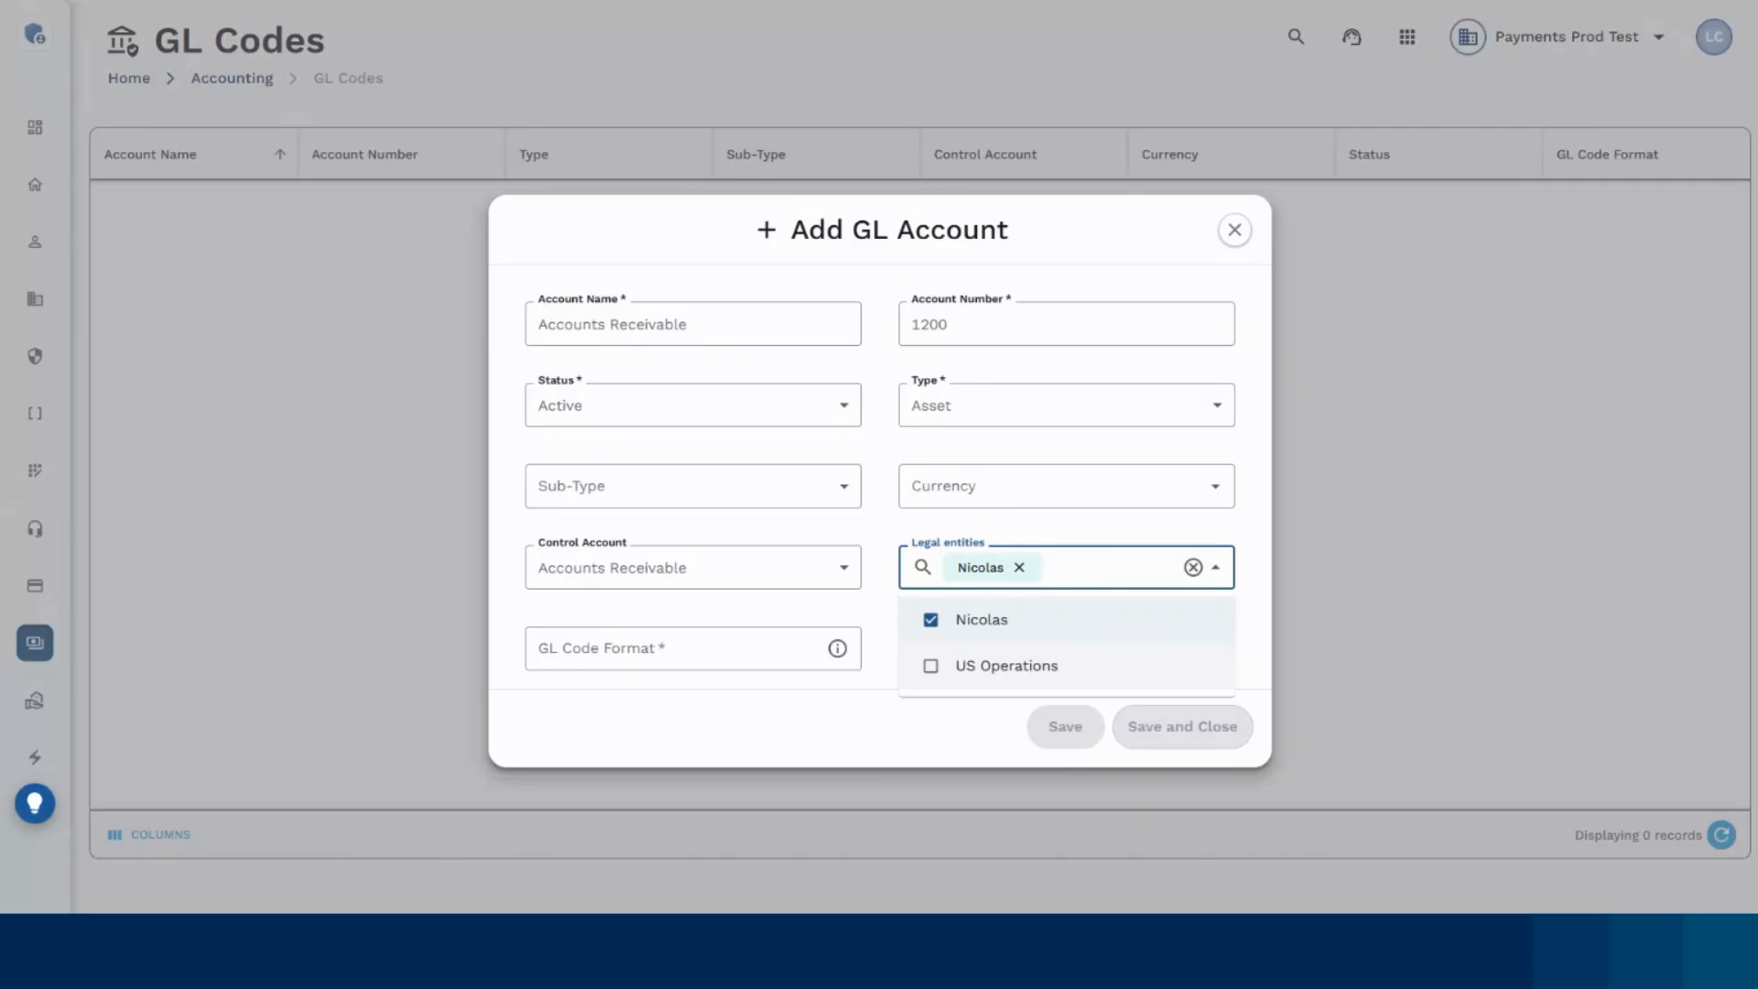
pyautogui.click(993, 617)
pyautogui.click(992, 617)
pyautogui.click(1004, 668)
pyautogui.click(711, 695)
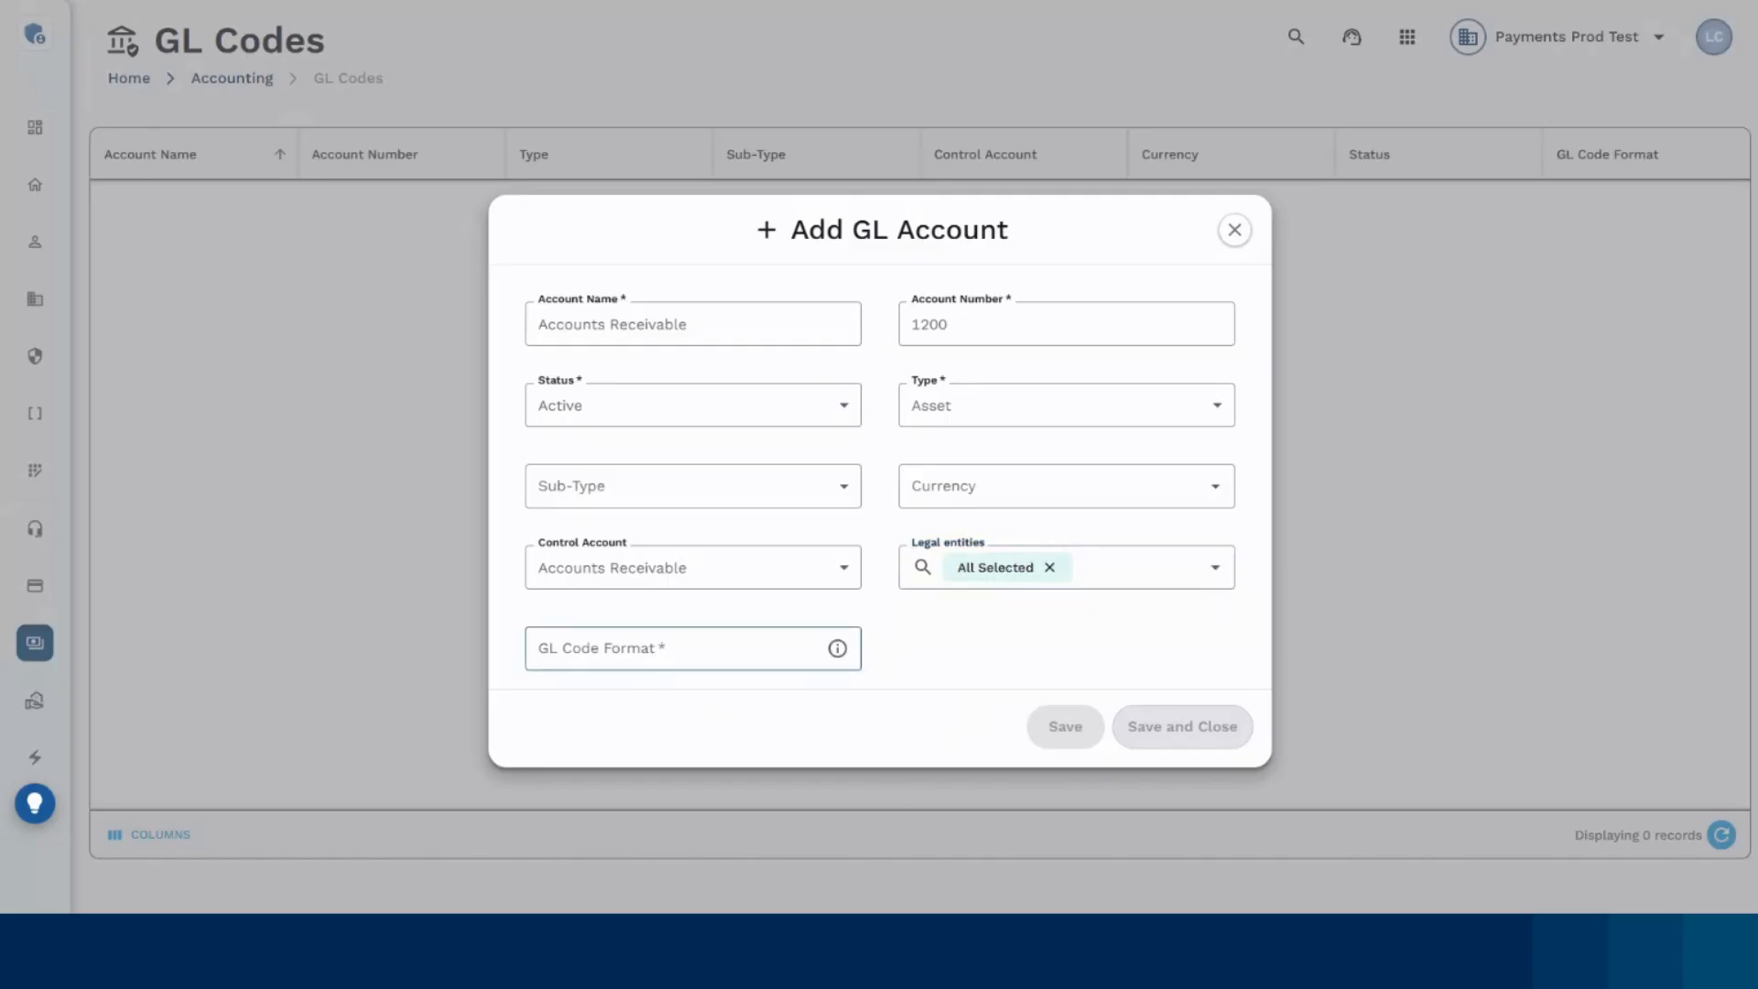
# - Set the GL code format to E-G-999 and save the account, keeping the form open for another entry
pyautogui.moveTo(837, 648)
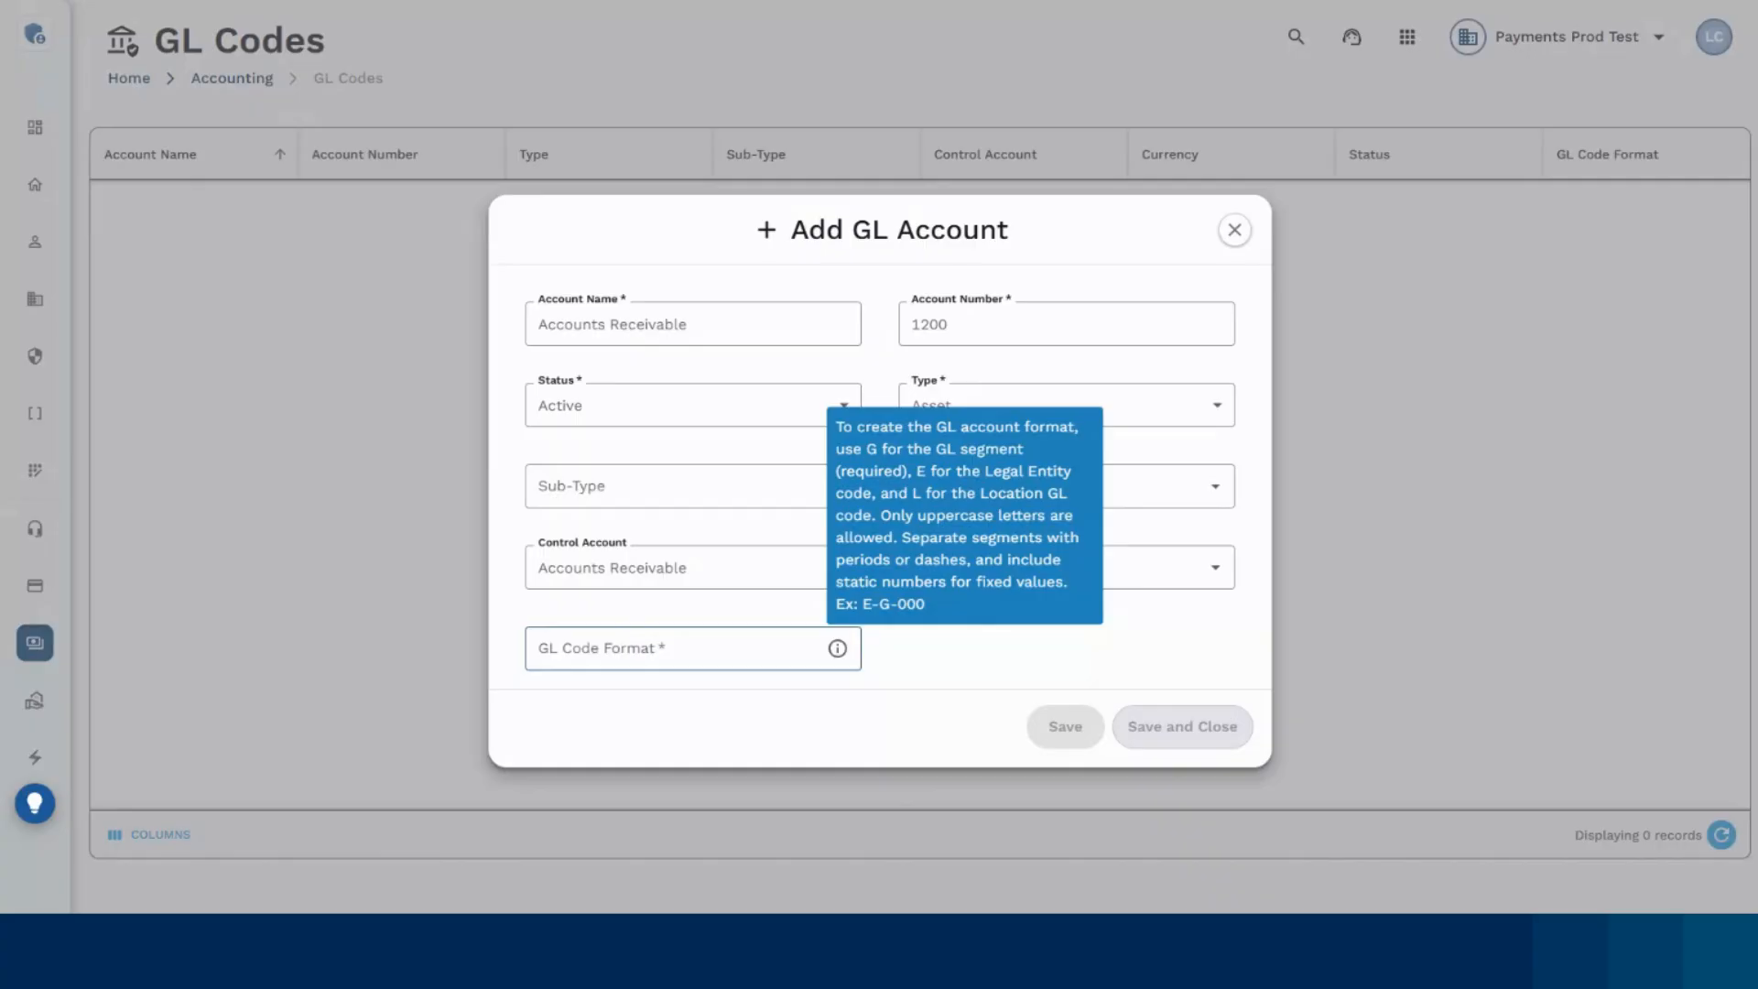
pyautogui.click(650, 648)
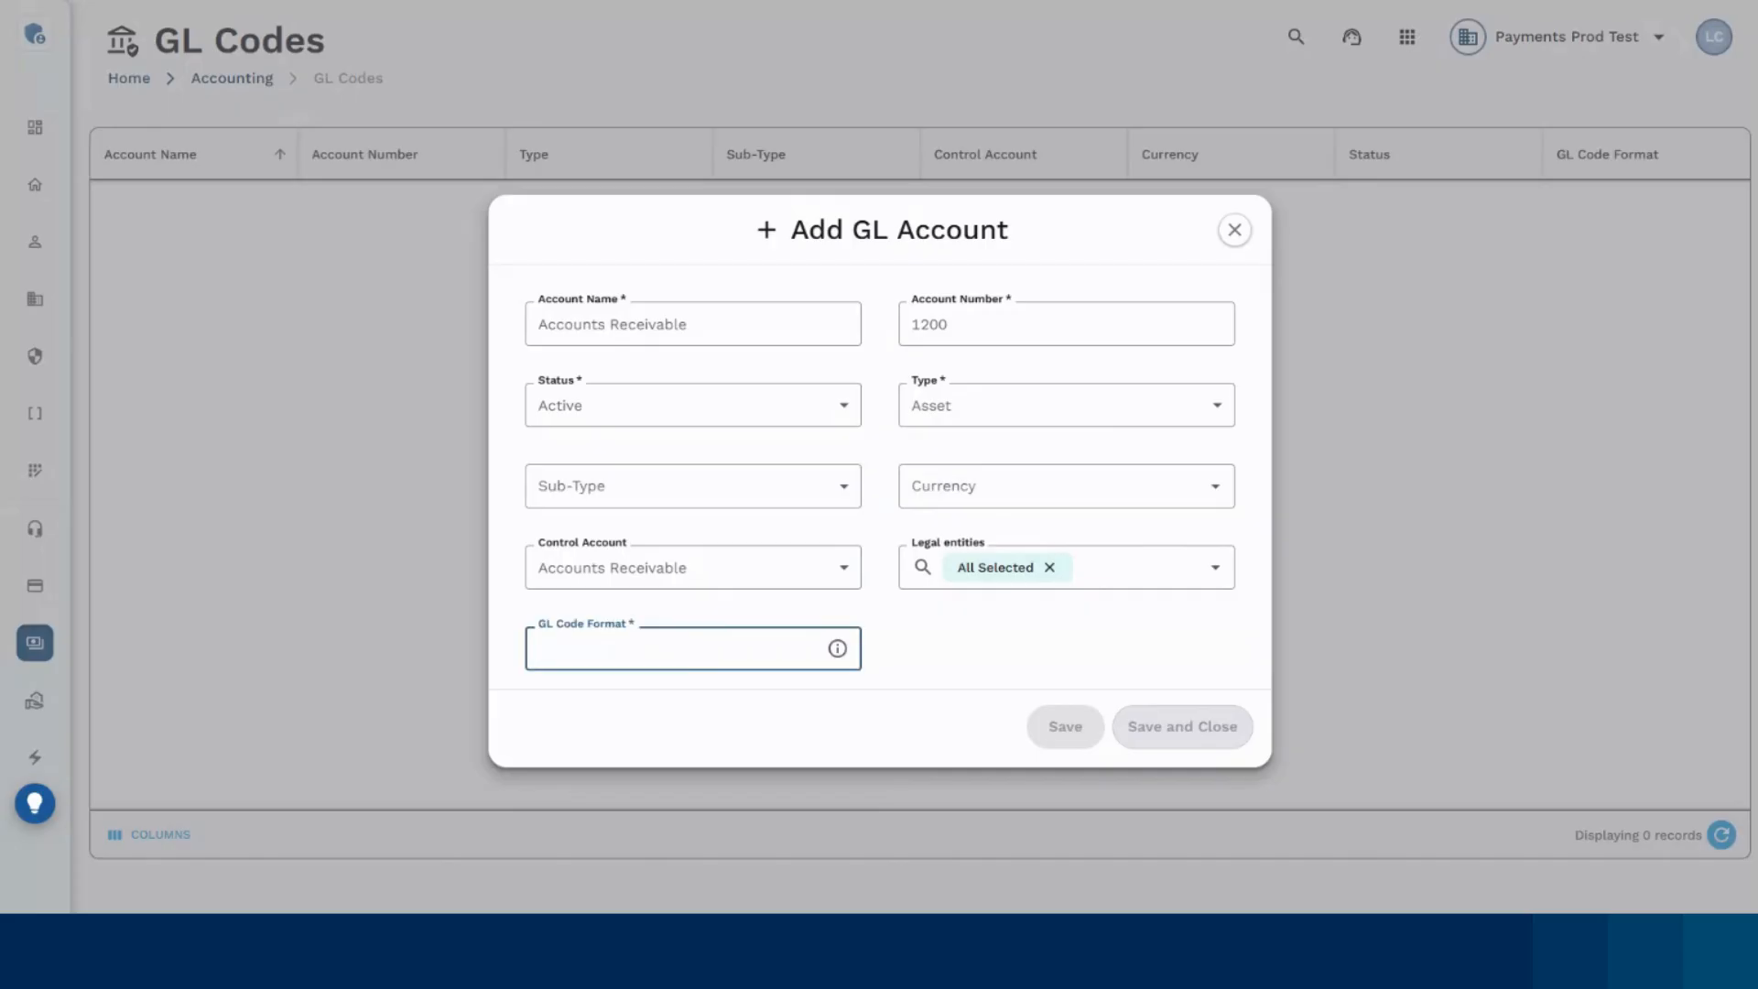
pyautogui.write('E-G')
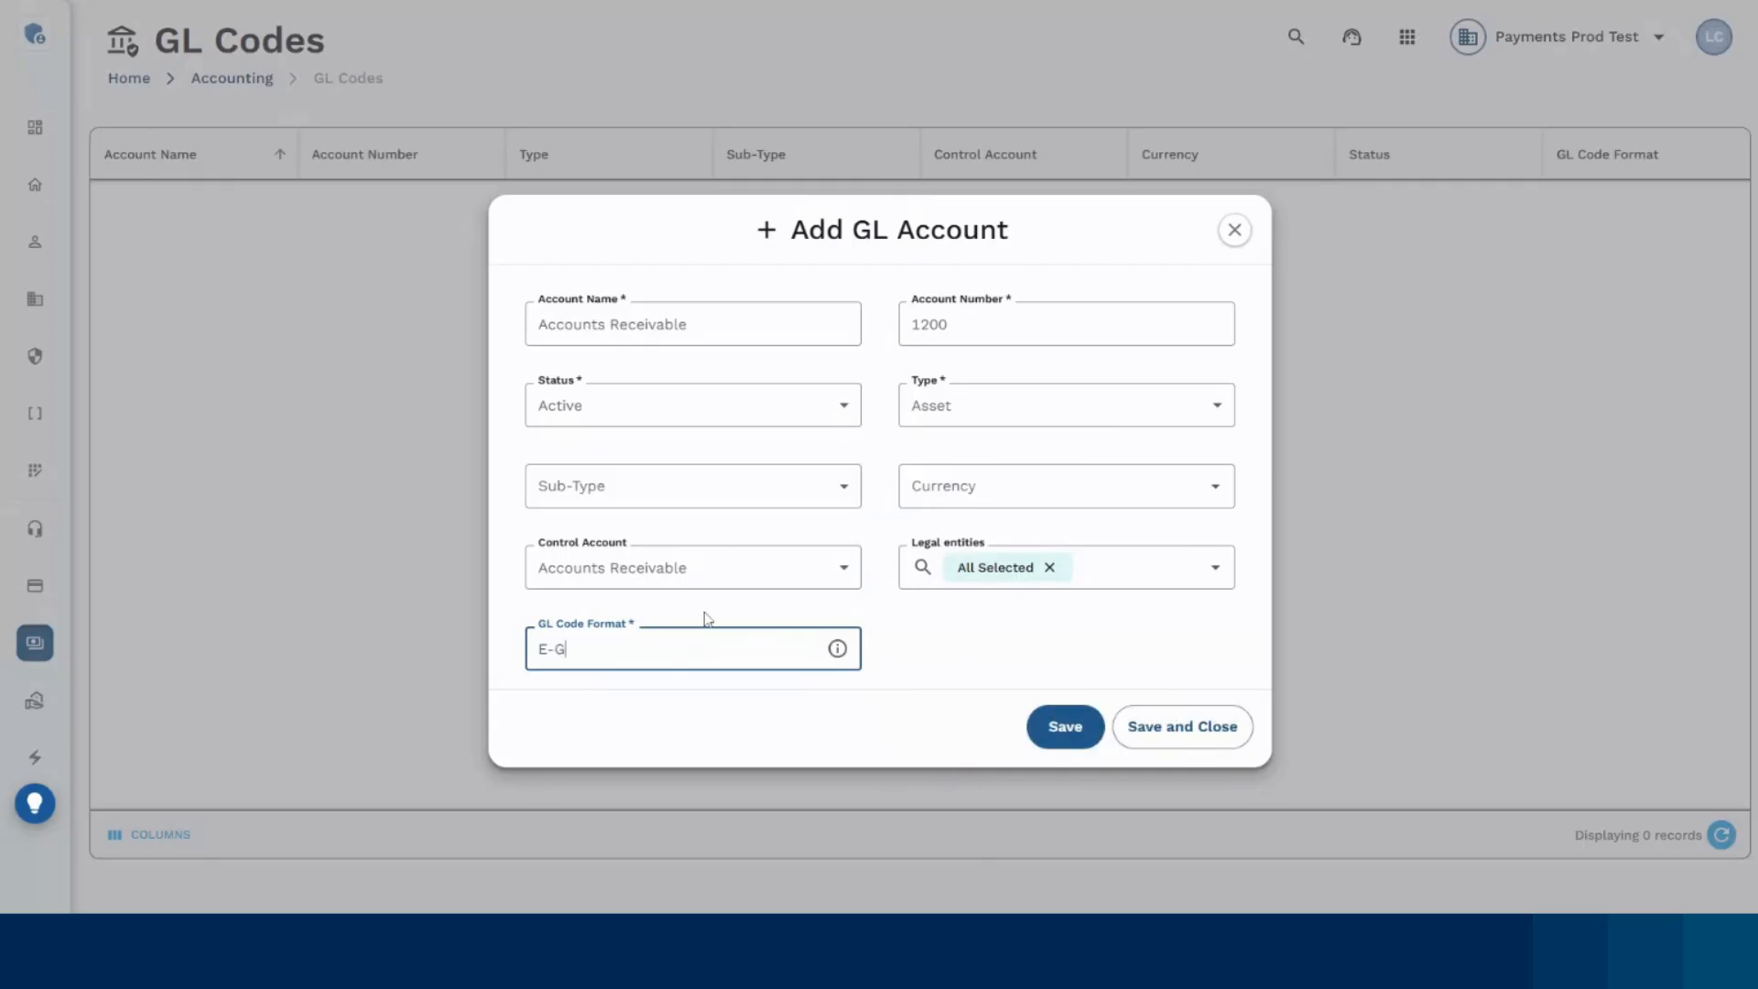
pyautogui.write('-999')
pyautogui.click(1067, 732)
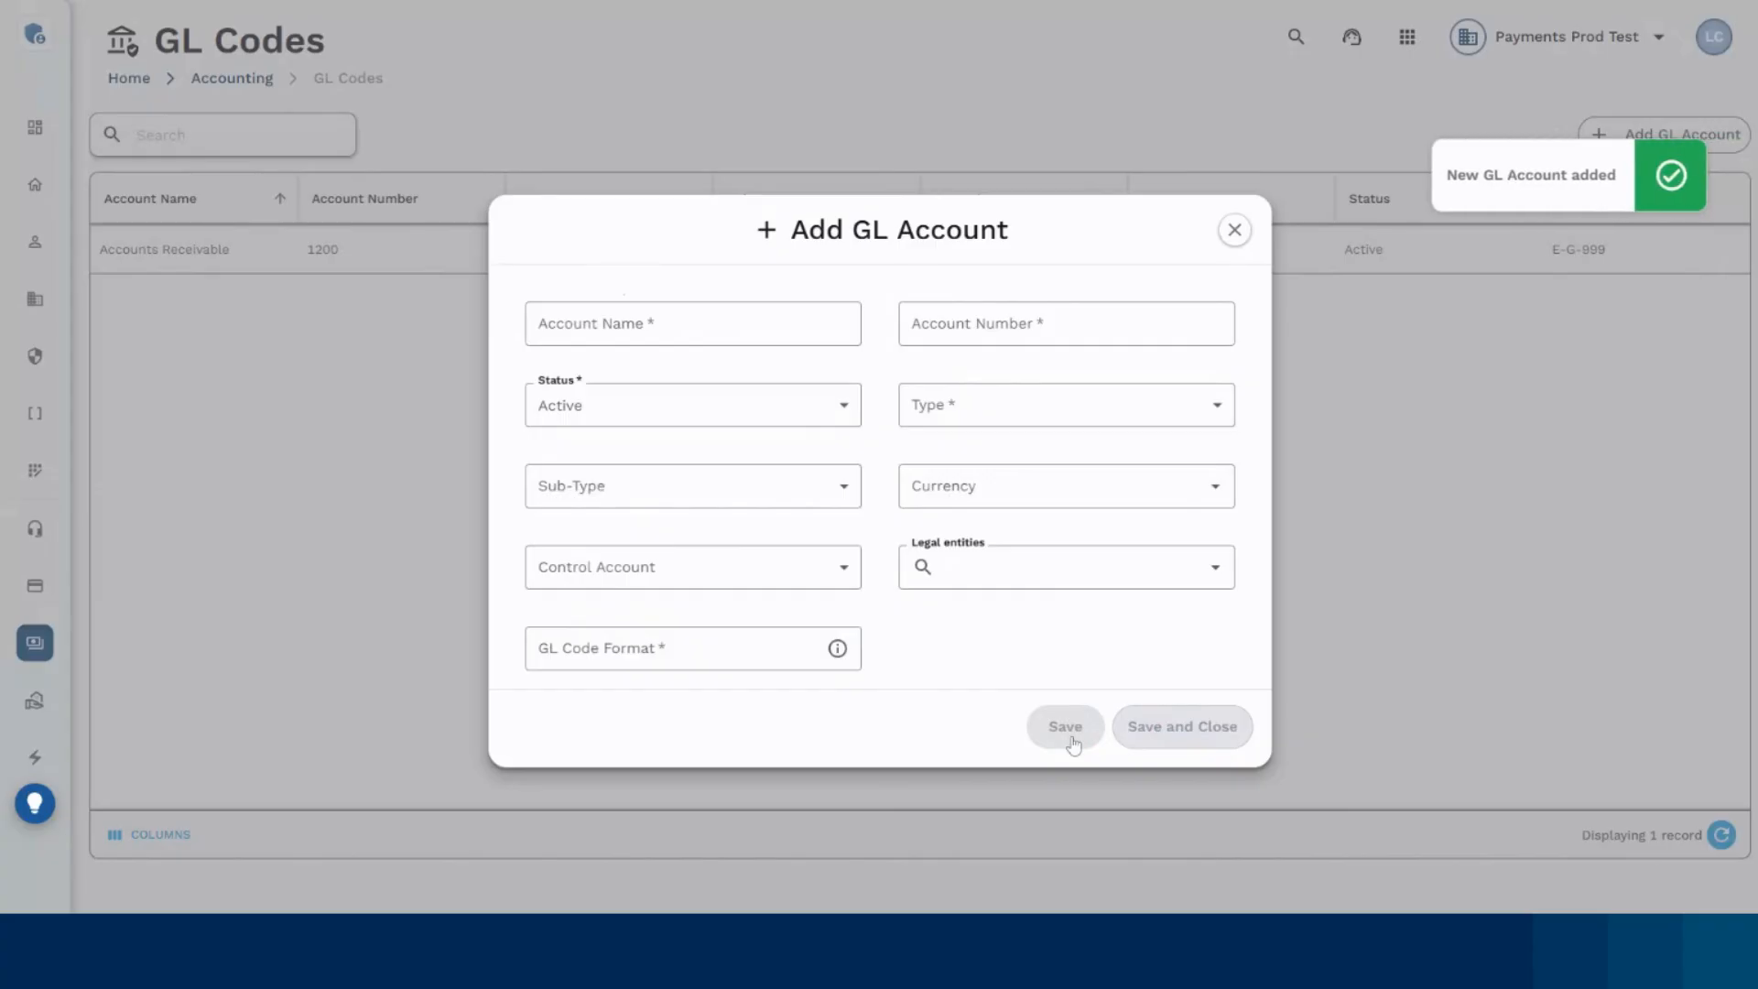
# - Fill in a second GL account named Concrete Revenue with GL number 5100 and type Revenue
pyautogui.click(693, 324)
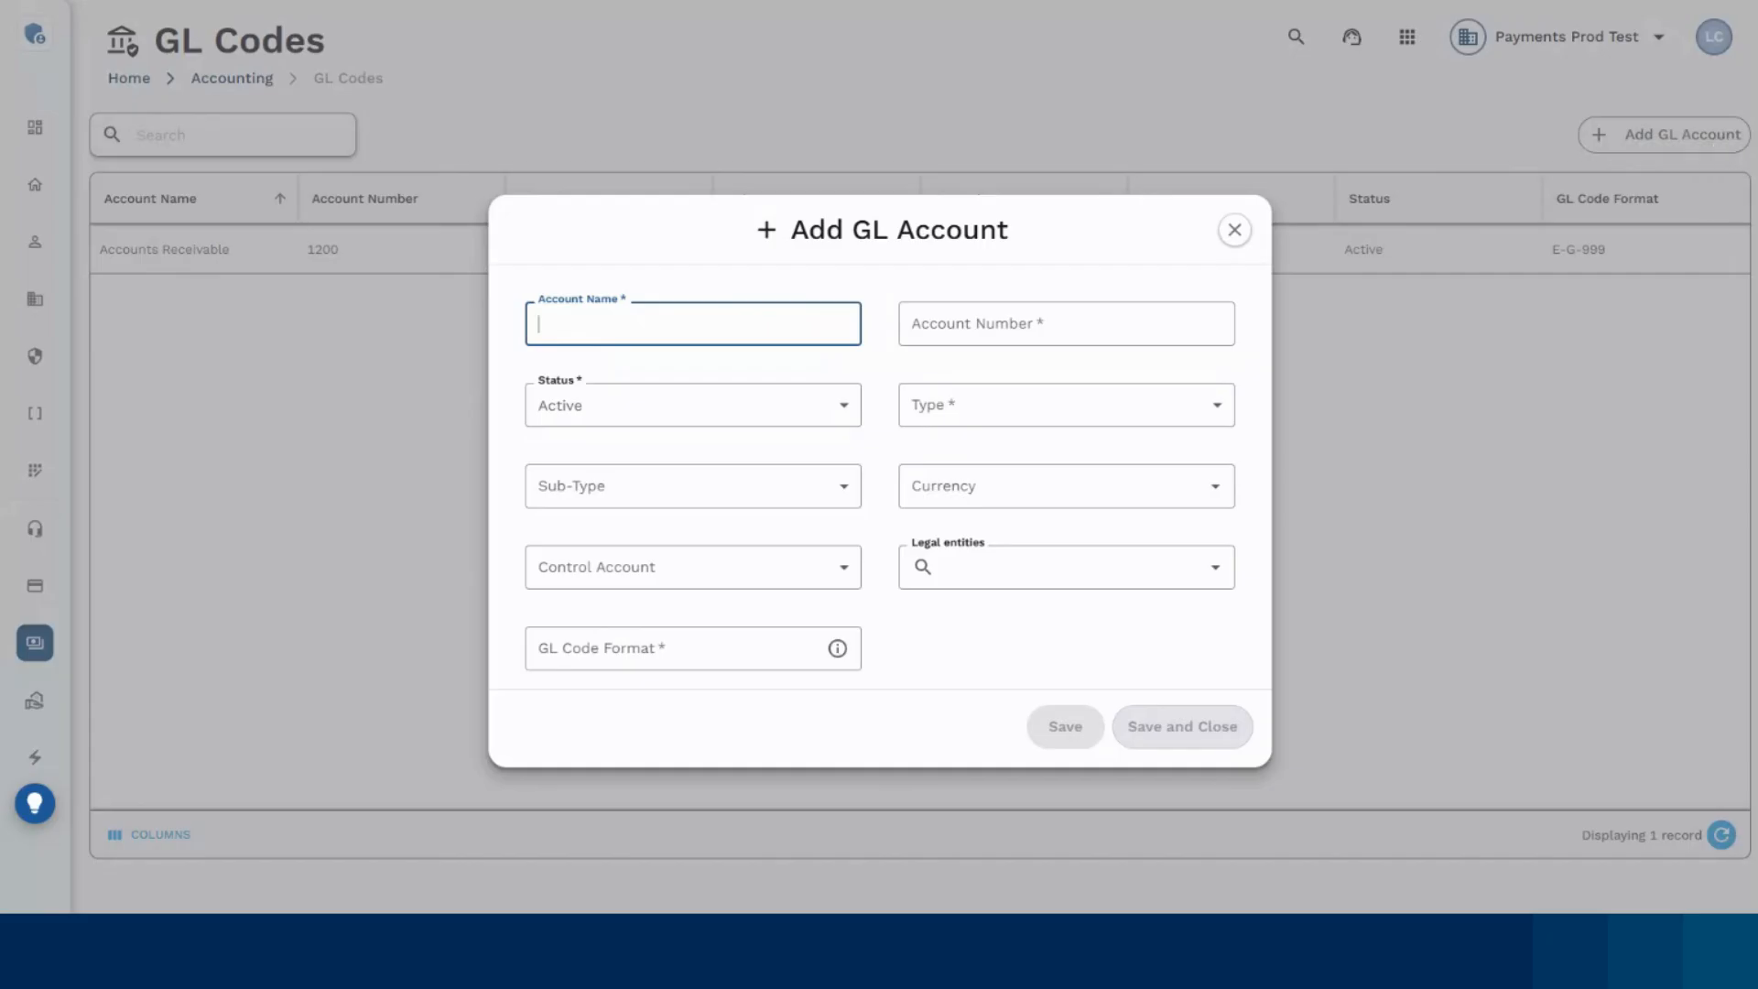
pyautogui.write('Concrete Revenue')
pyautogui.click(941, 312)
pyautogui.write('5100')
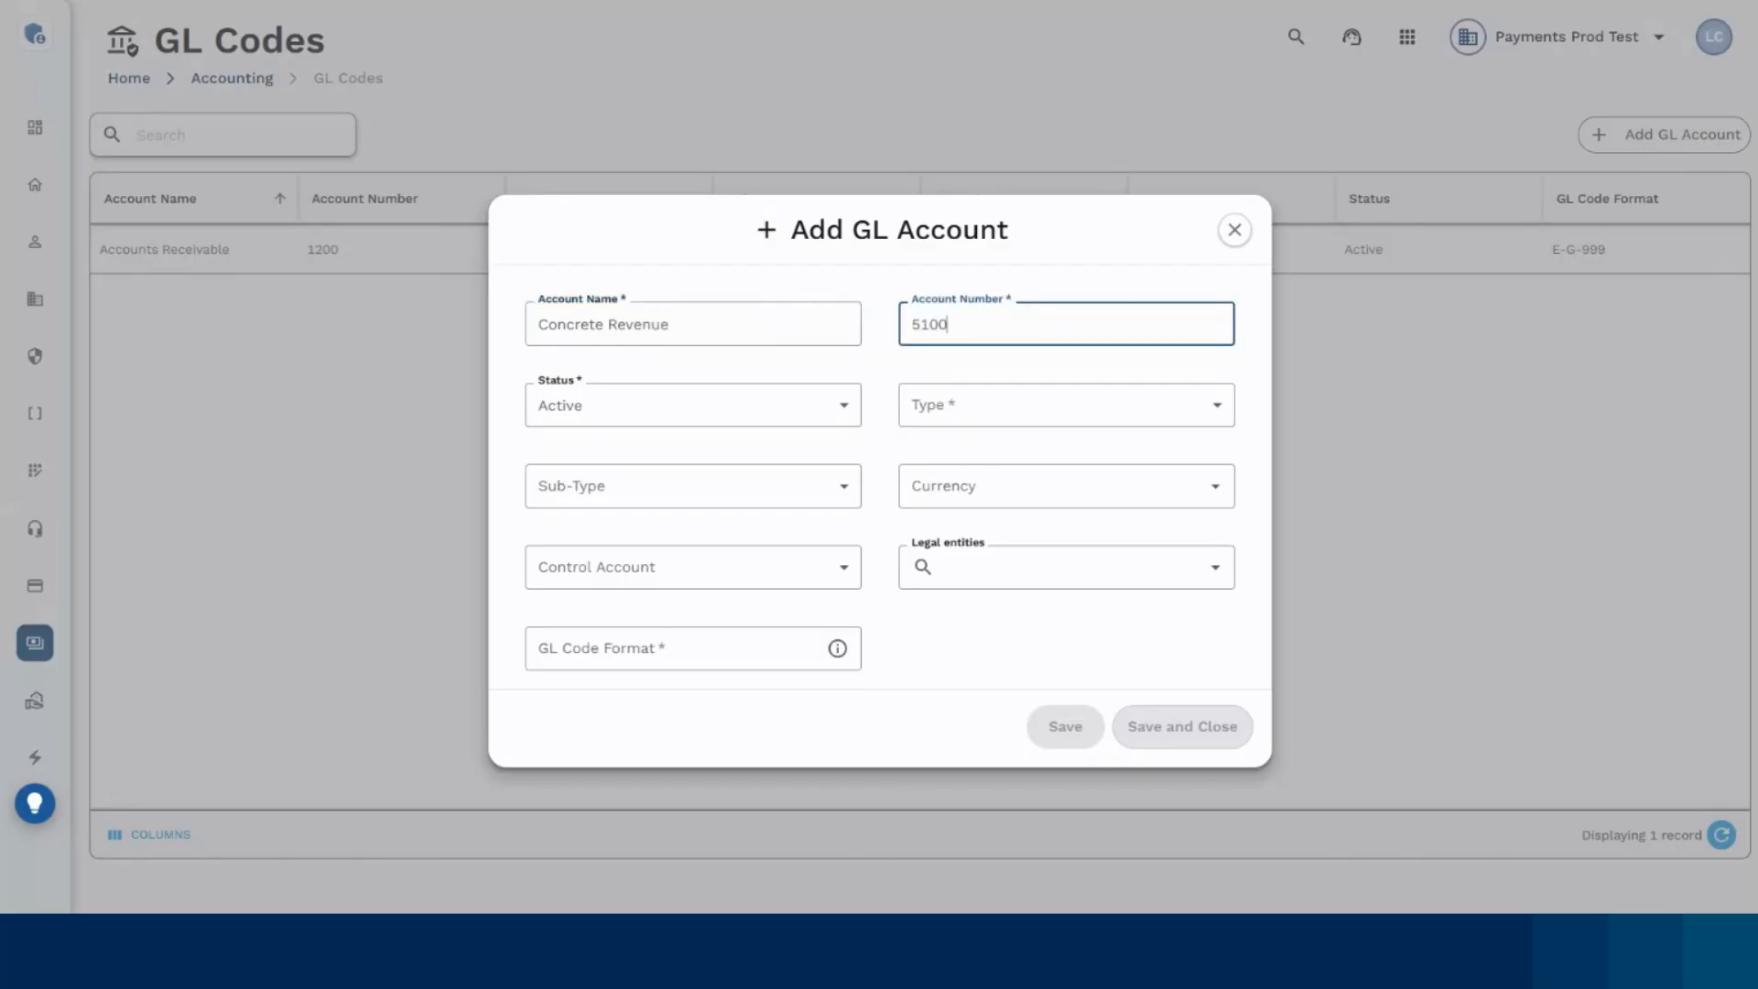
pyautogui.click(993, 404)
pyautogui.click(997, 551)
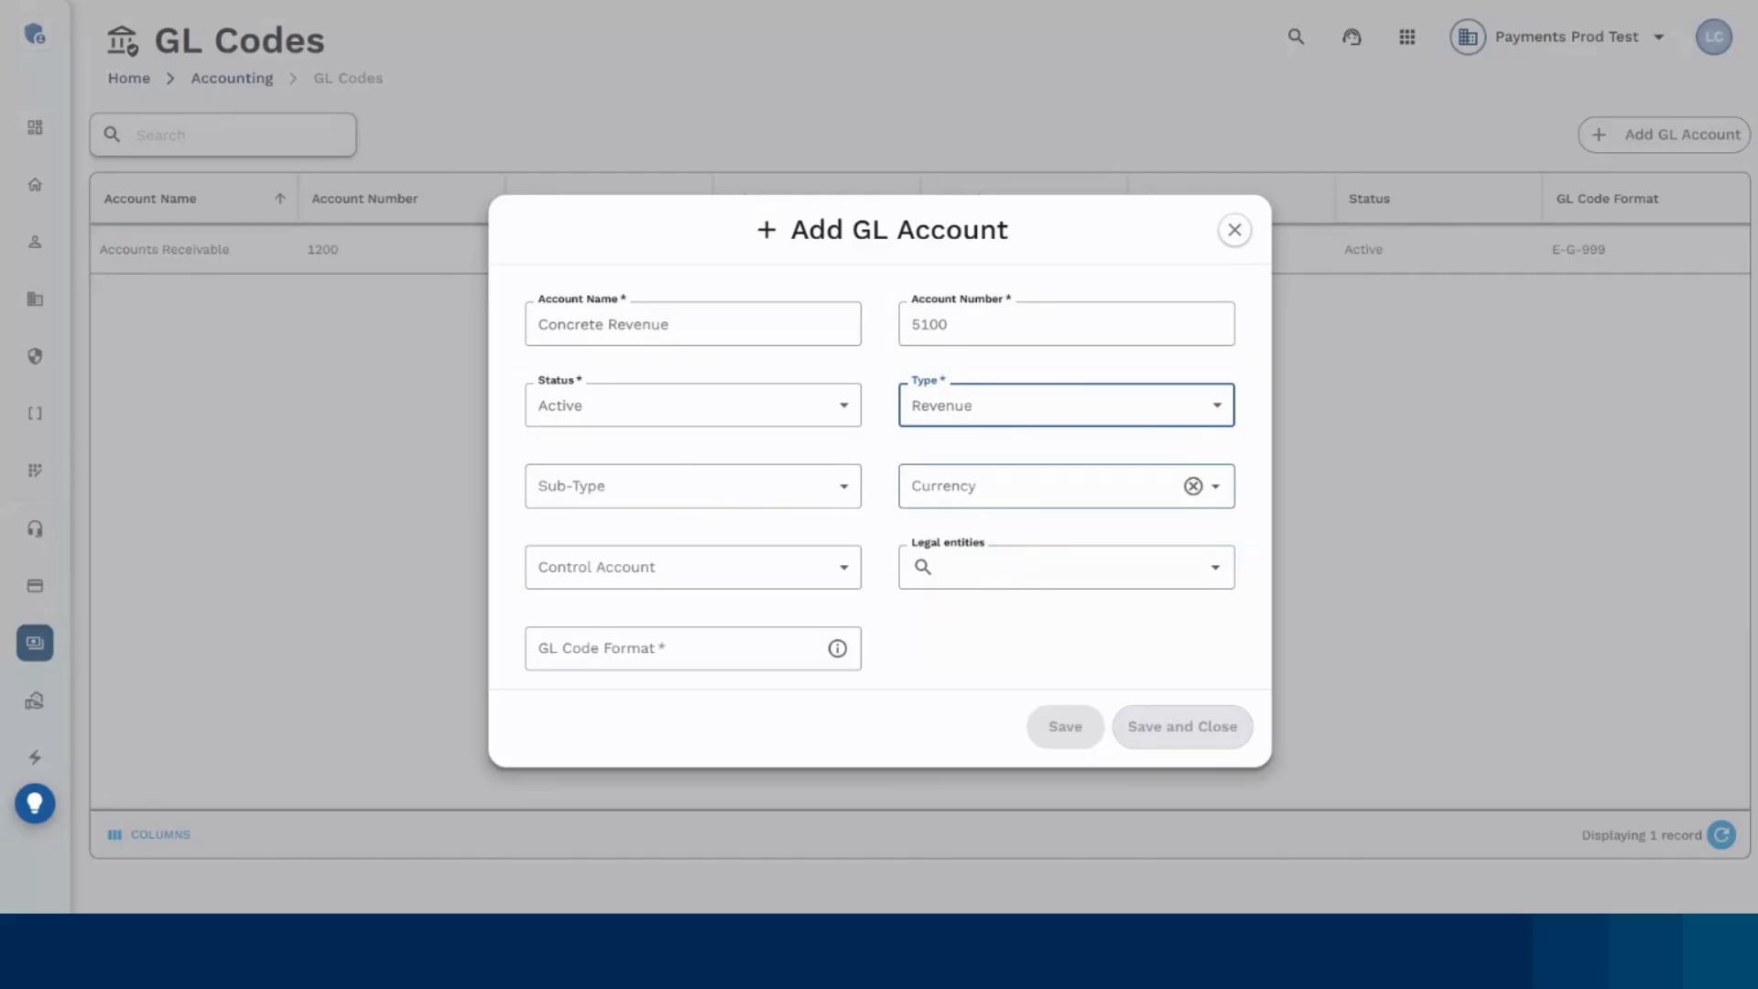
pyautogui.click(703, 572)
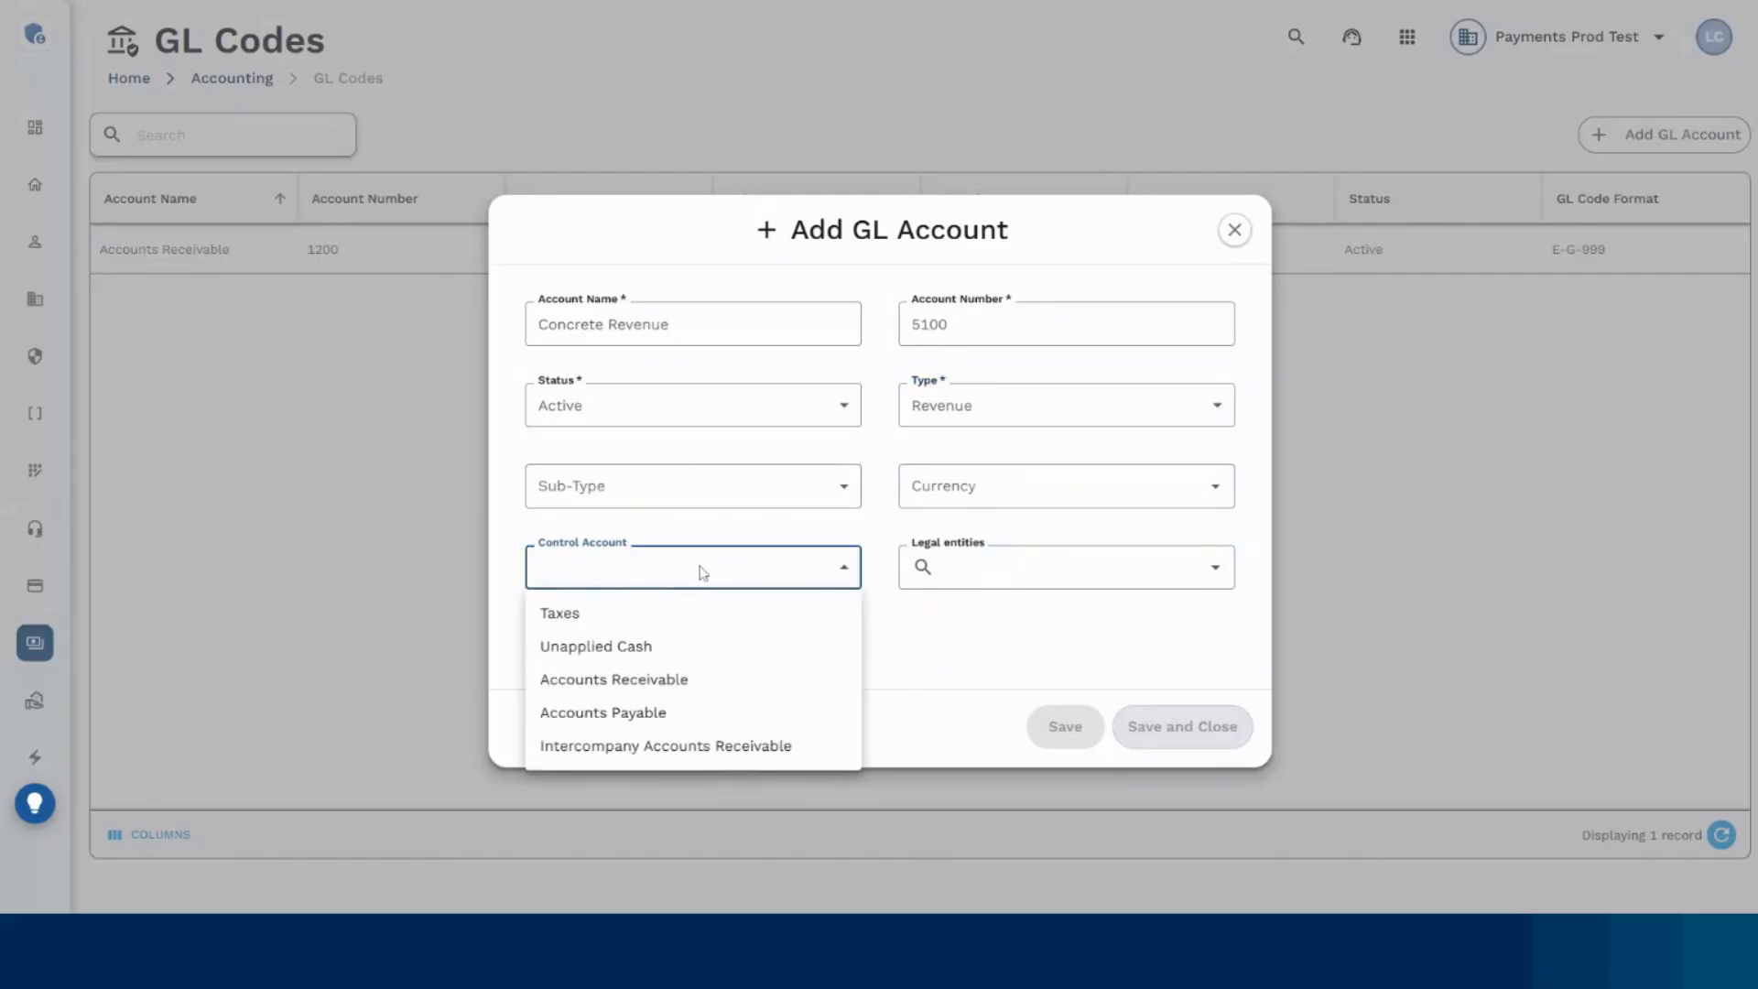
pyautogui.press('Escape')
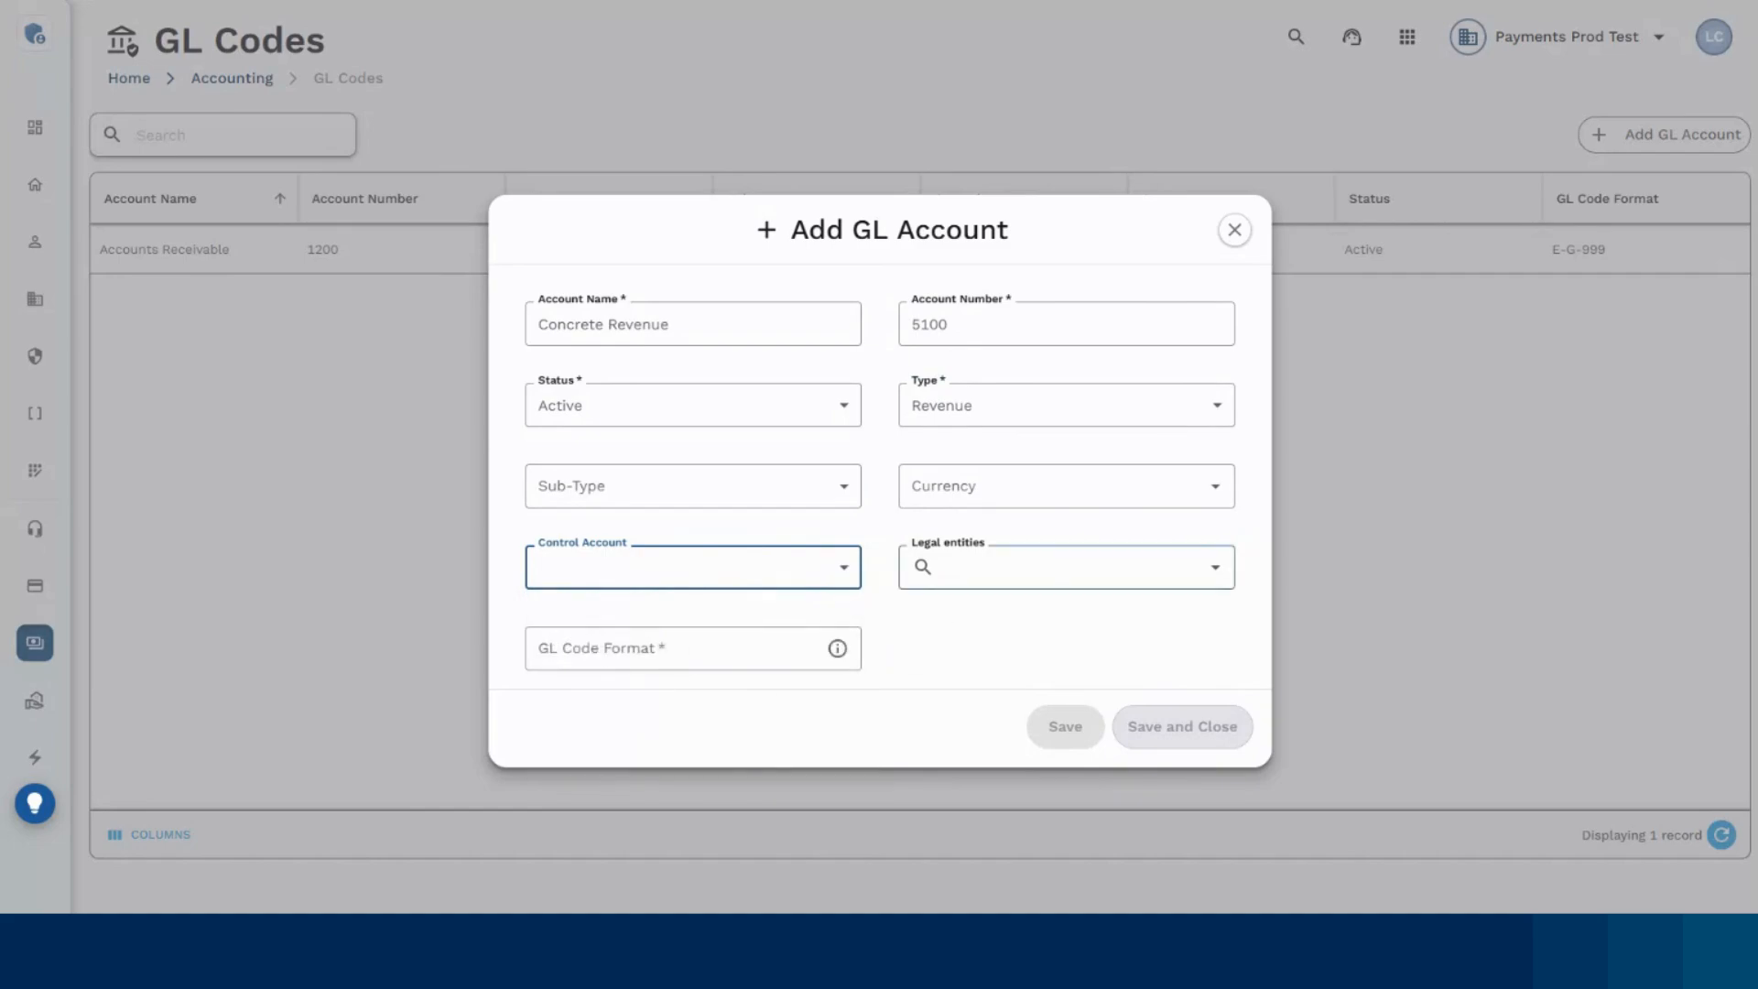
pyautogui.press('Tab')
pyautogui.click(1016, 666)
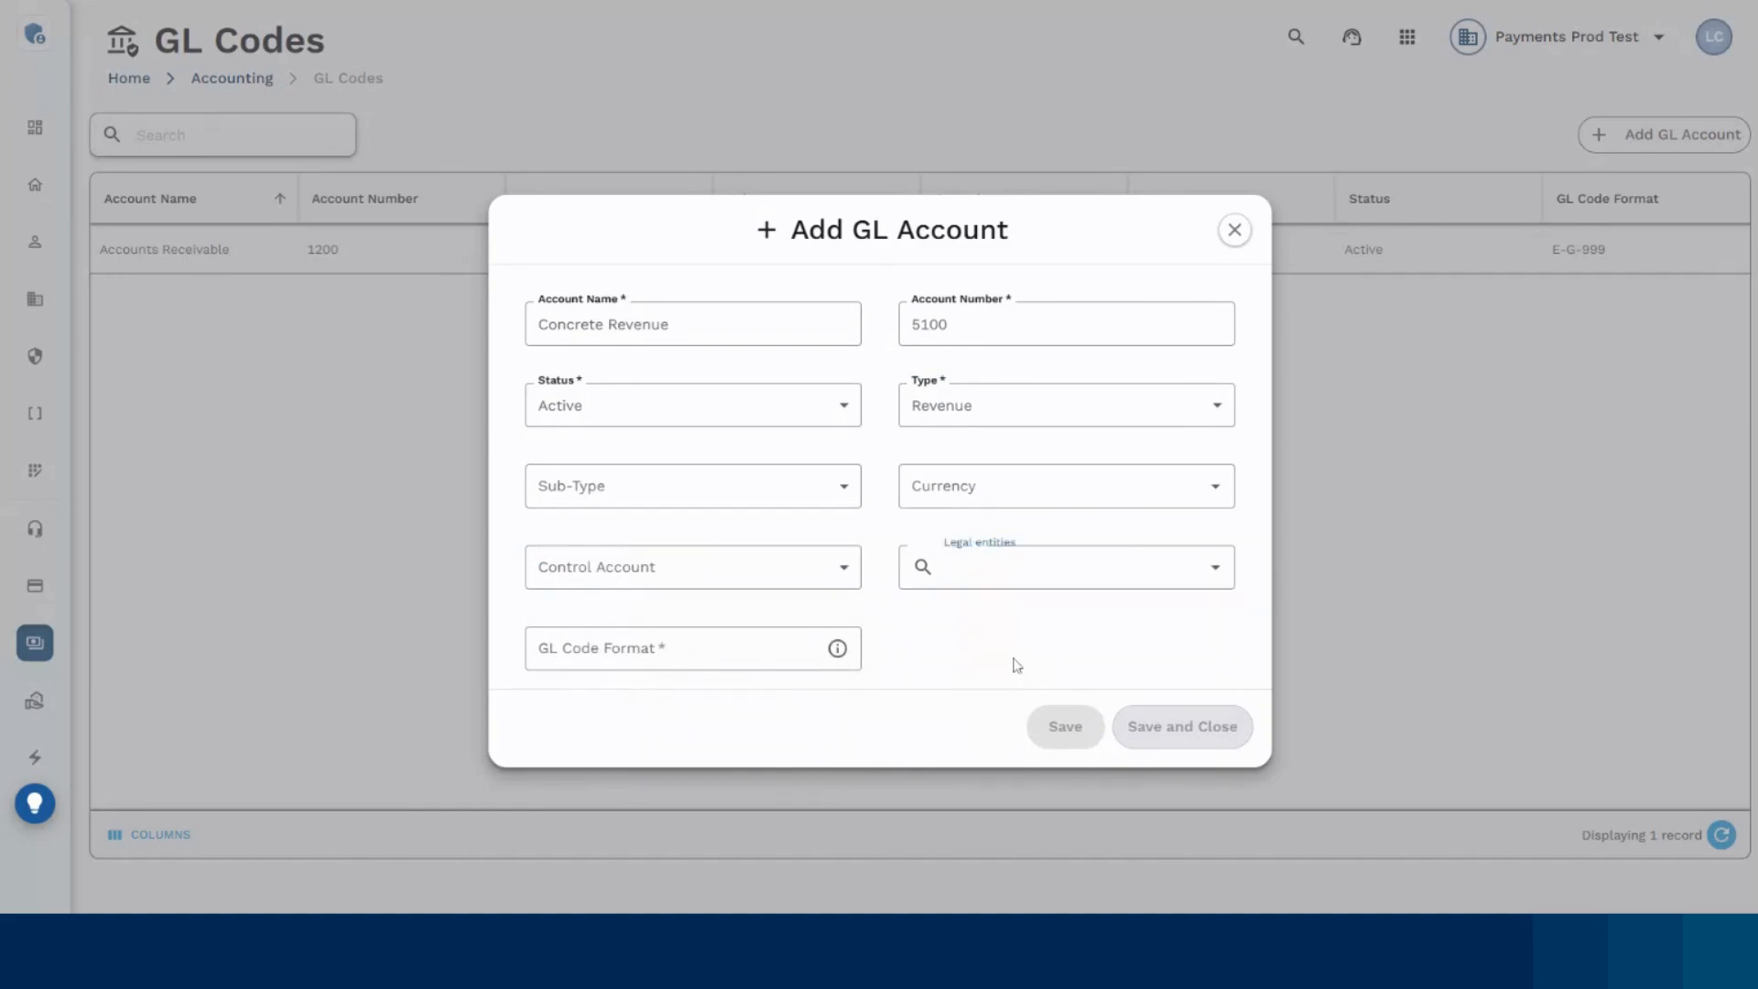
# - Set the Concrete Revenue account's GL code format to E-G-L, then save it and close the form
pyautogui.press('Tab')
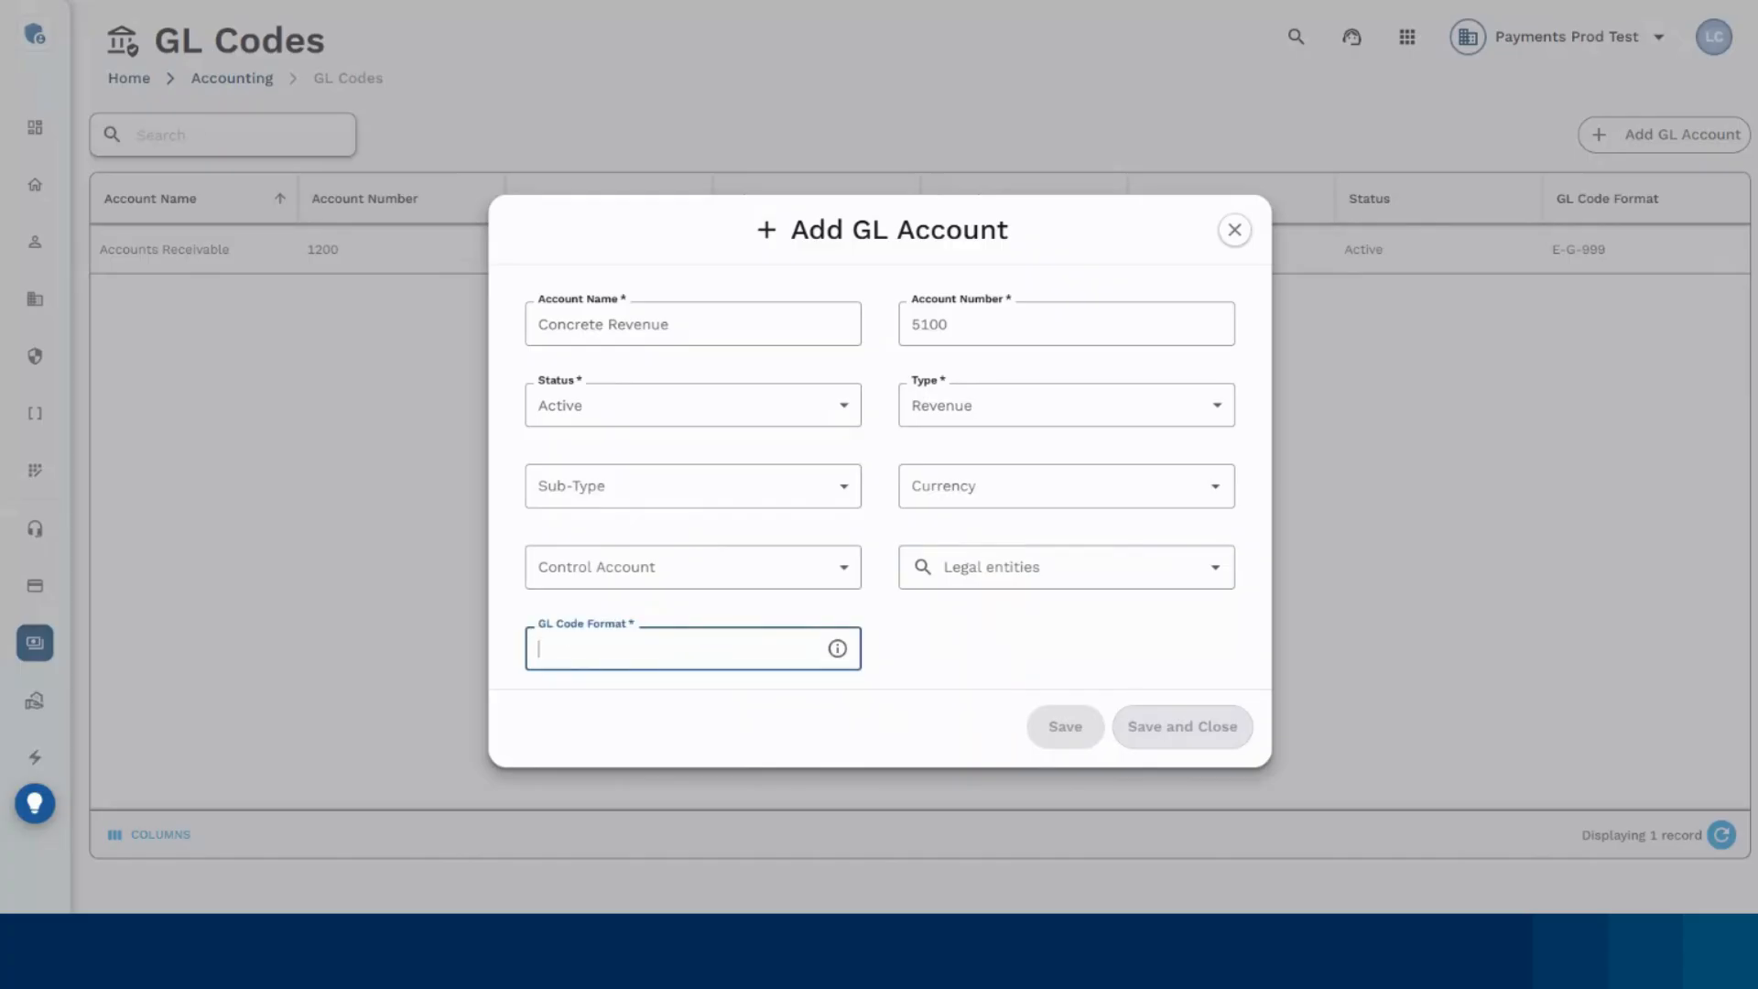
pyautogui.write('E-G-L')
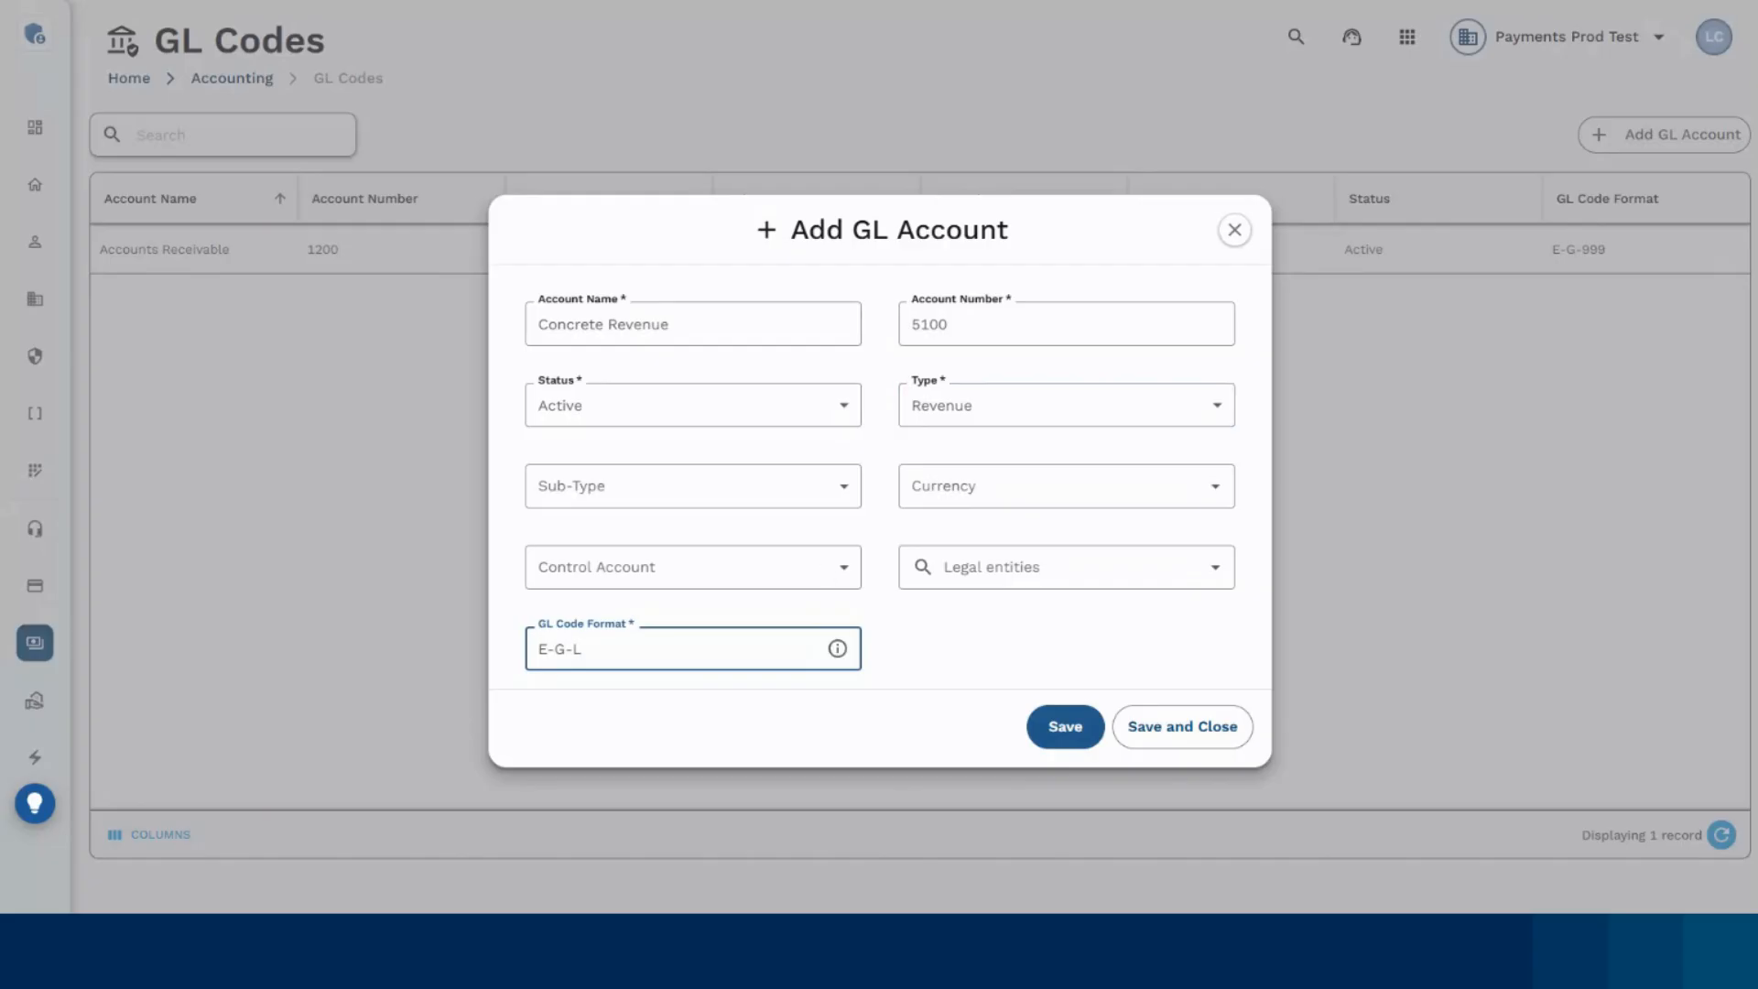
pyautogui.click(1156, 740)
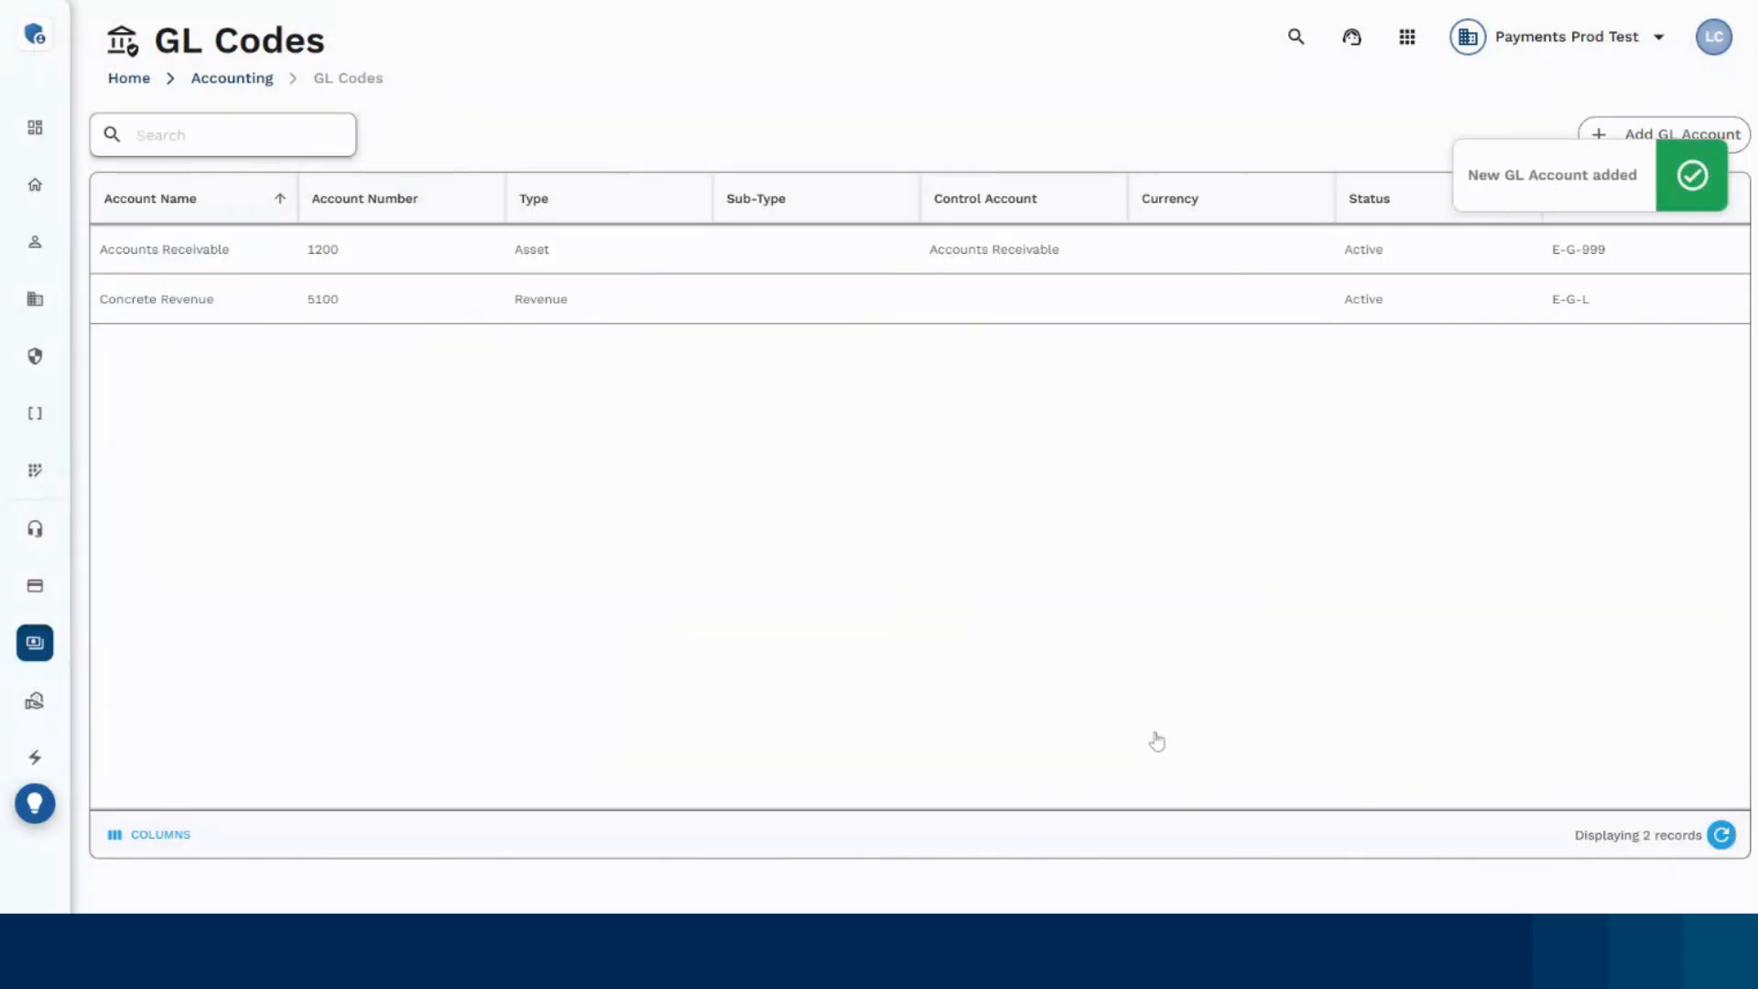